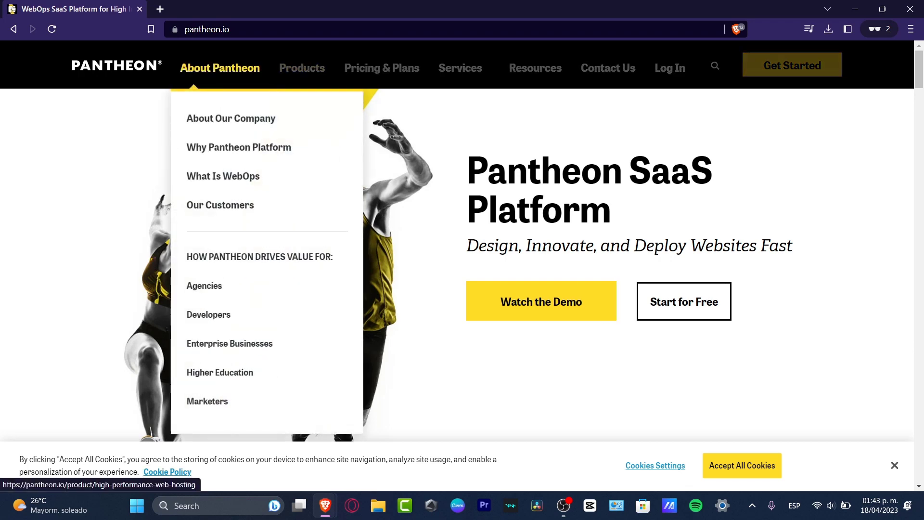
# - Show the About Pantheon dropdown on the pantheon.io homepage
pyautogui.moveTo(220, 67)
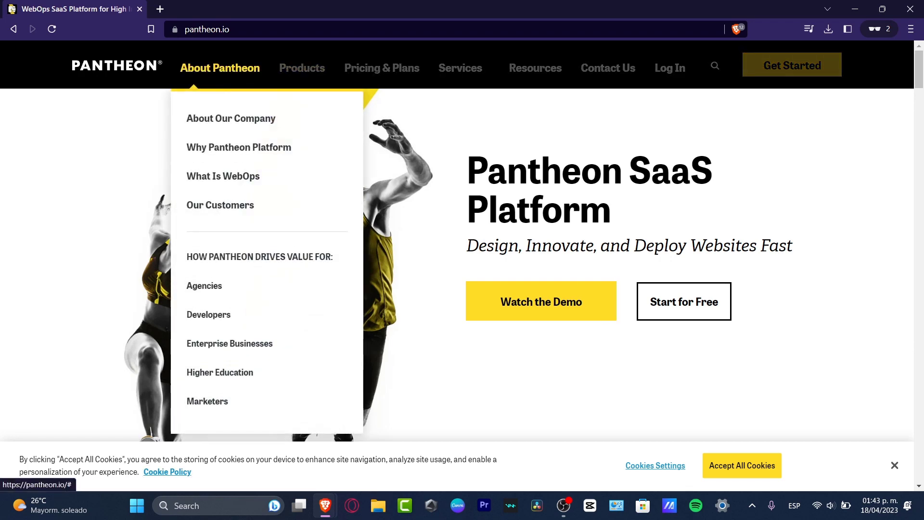
# - Open the Why Pantheon Platform page and scroll through its content
pyautogui.click(239, 148)
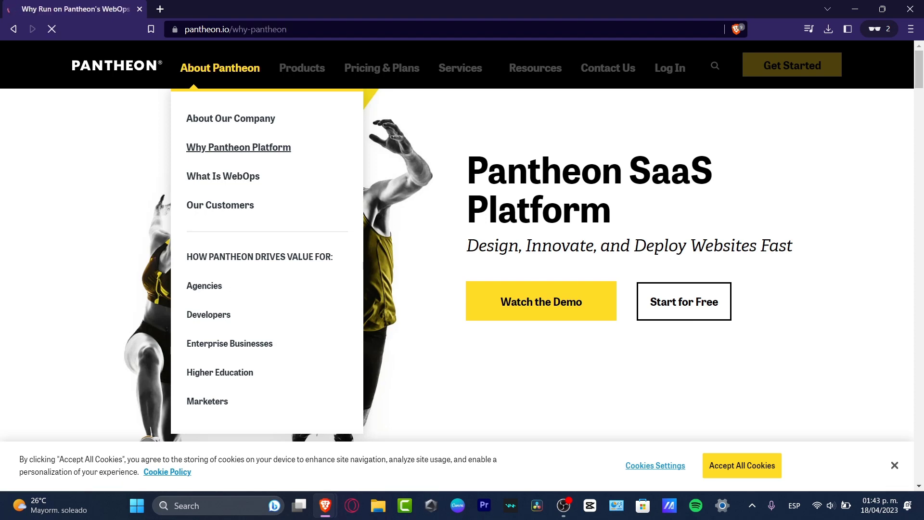
pyautogui.scroll(-7, 457, 241)
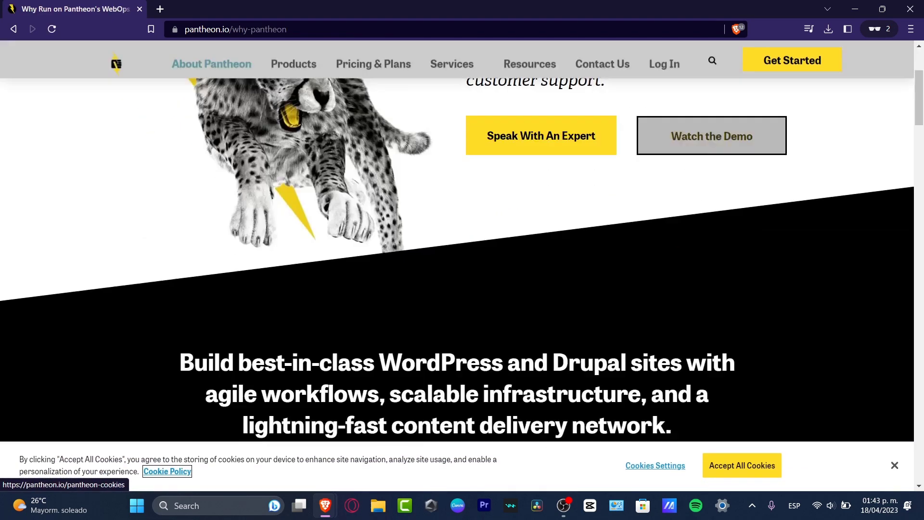
pyautogui.scroll(-12, 462, 260)
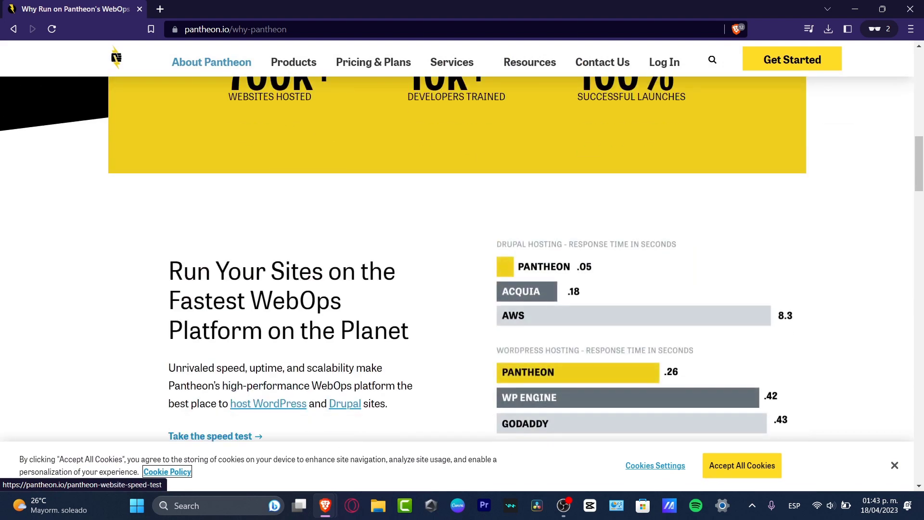
pyautogui.scroll(4, 212, 436)
pyautogui.scroll(-4, 212, 436)
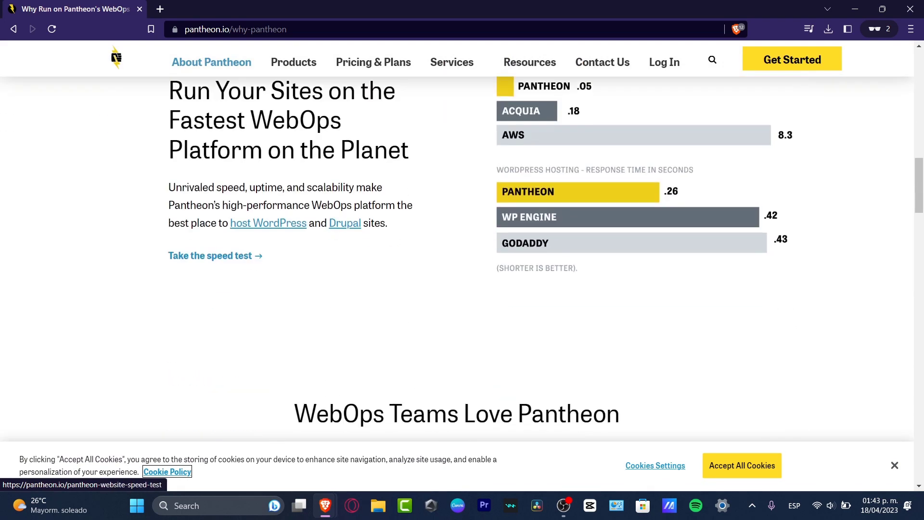
pyautogui.scroll(-3, 212, 436)
pyautogui.scroll(7, 212, 436)
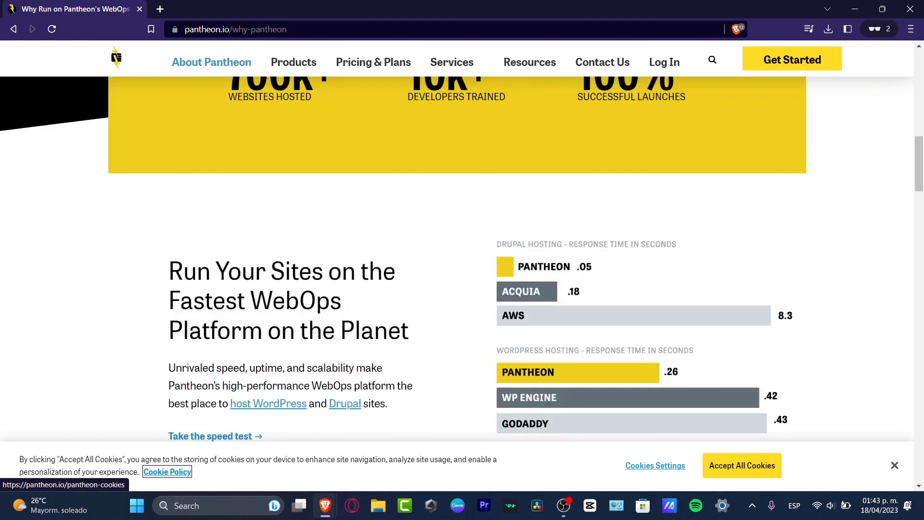
pyautogui.scroll(-15, 463, 259)
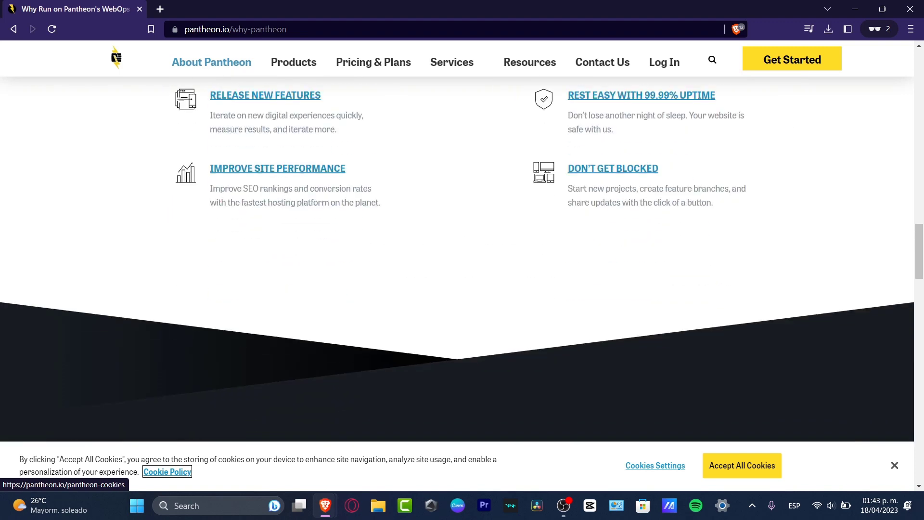
pyautogui.scroll(-12, 463, 259)
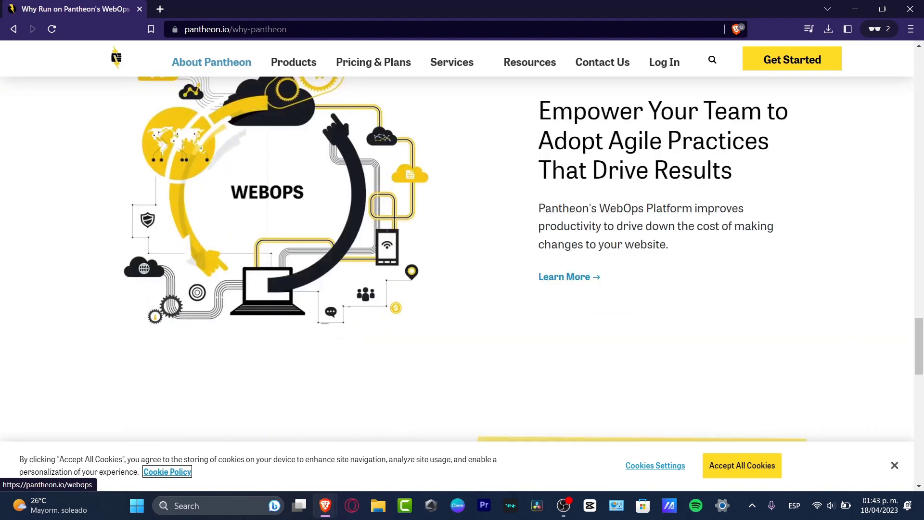
# - Go to the Pricing & Plans pricing page and review the free Silver plan
pyautogui.click(374, 62)
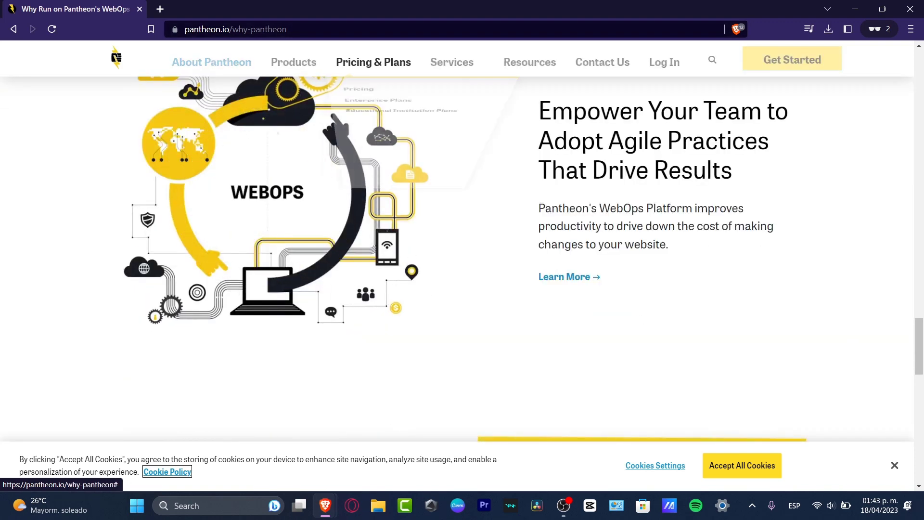
pyautogui.click(358, 106)
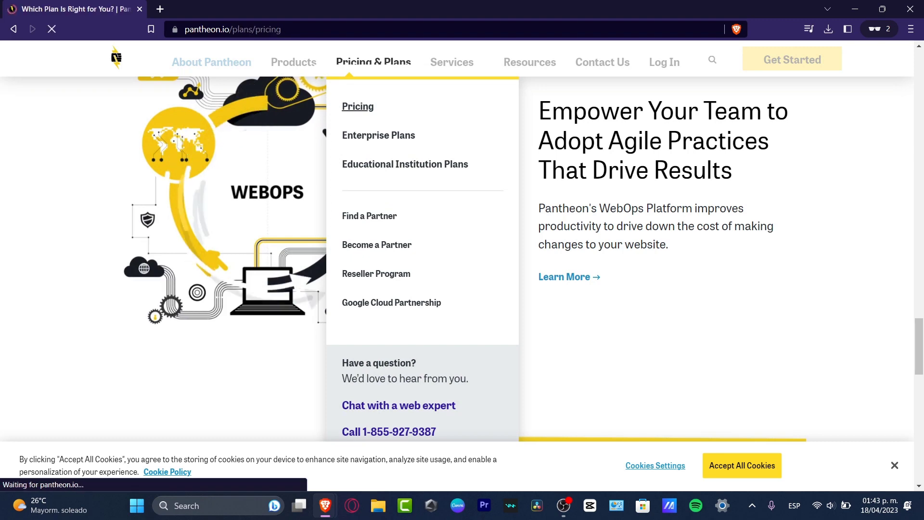
pyautogui.scroll(-4, 462, 282)
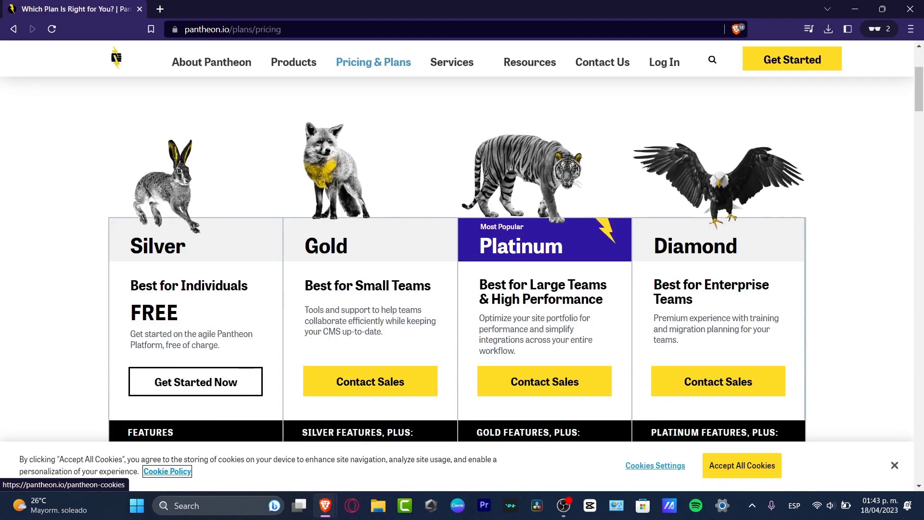
pyautogui.doubleClick(158, 246)
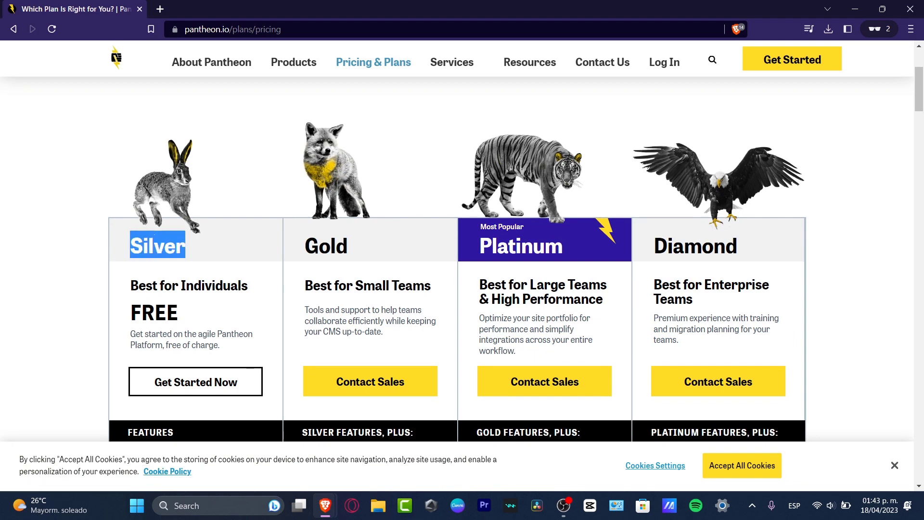
pyautogui.moveTo(179, 313); pyautogui.dragTo(129, 313)
pyautogui.scroll(-4, 154, 313)
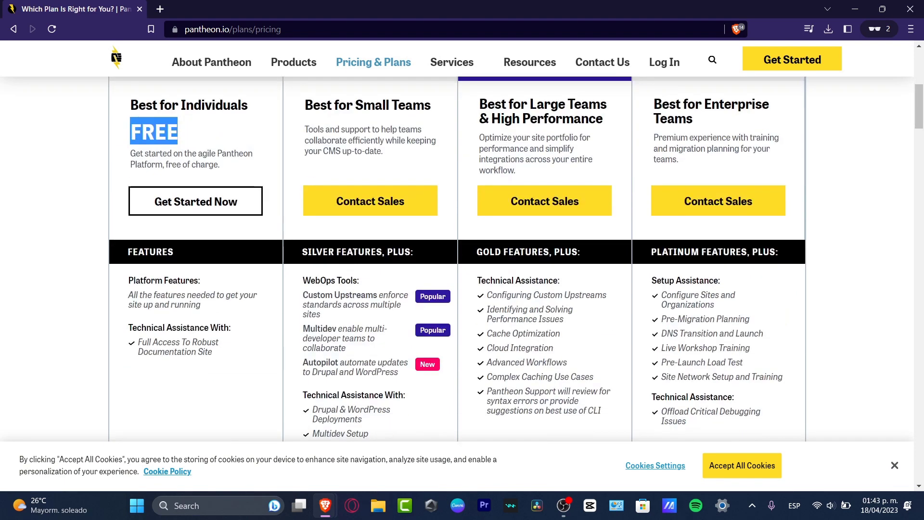
pyautogui.click(195, 201)
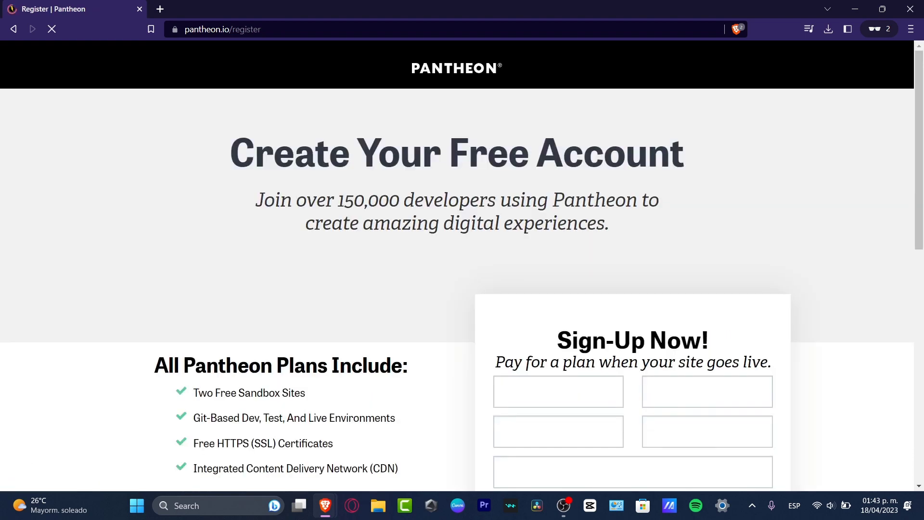
pyautogui.scroll(-3, 195, 201)
pyautogui.moveTo(306, 213); pyautogui.dragTo(195, 212)
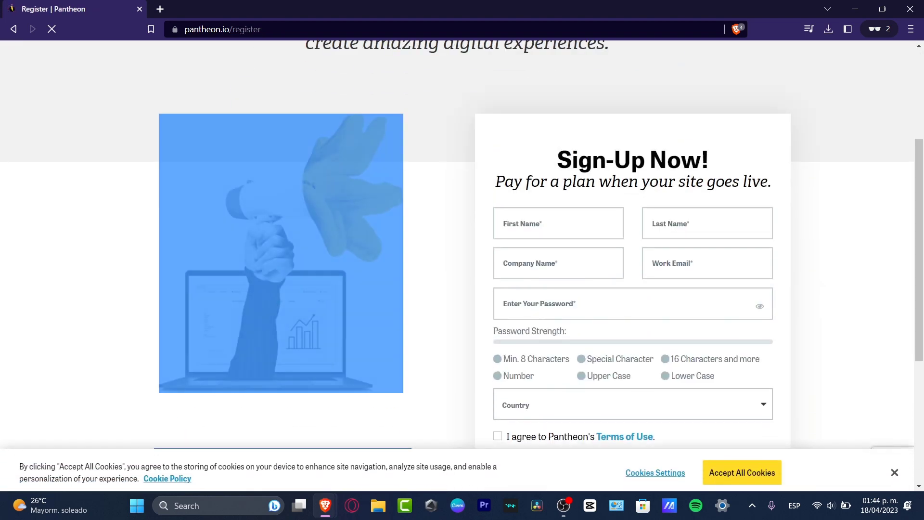
pyautogui.scroll(-3, 195, 213)
pyautogui.scroll(-1, 462, 261)
pyautogui.moveTo(207, 272); pyautogui.dragTo(395, 272)
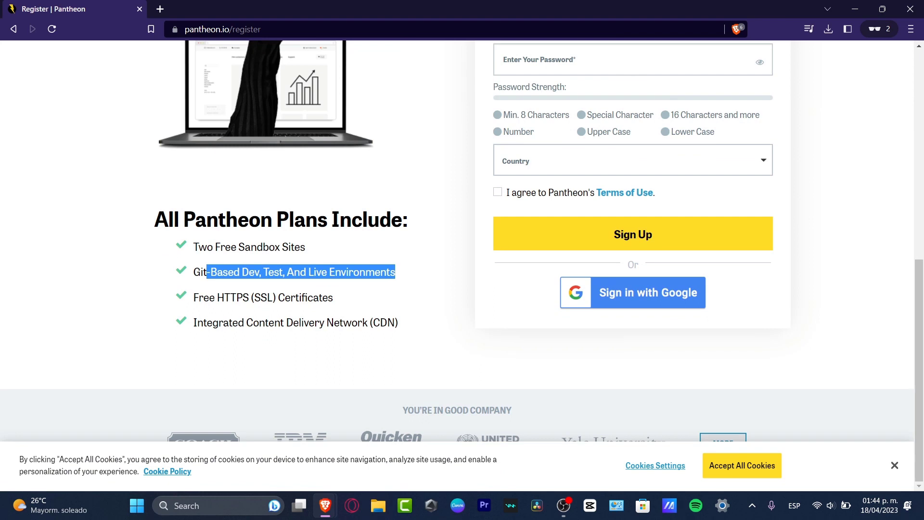
pyautogui.moveTo(198, 297); pyautogui.dragTo(328, 297)
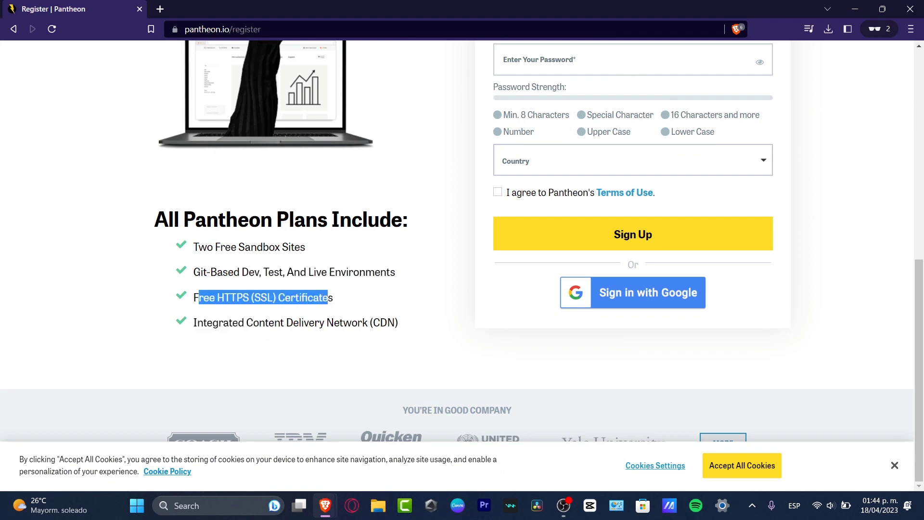
pyautogui.moveTo(222, 323); pyautogui.dragTo(373, 323)
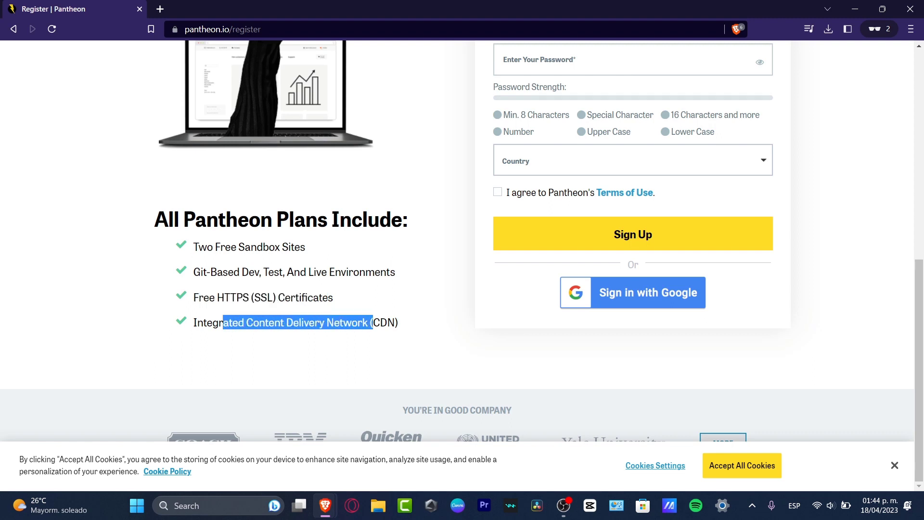
pyautogui.scroll(3, 633, 292)
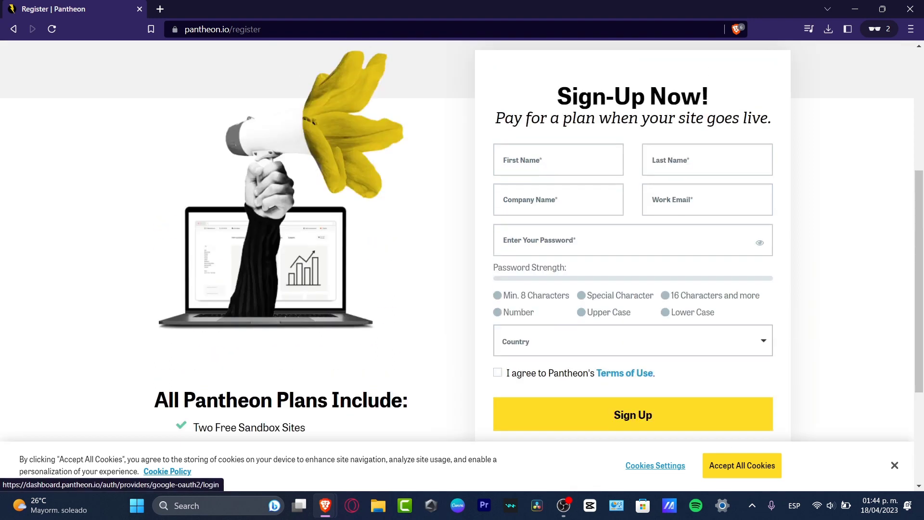
pyautogui.click(558, 160)
pyautogui.click(707, 160)
pyautogui.click(503, 199)
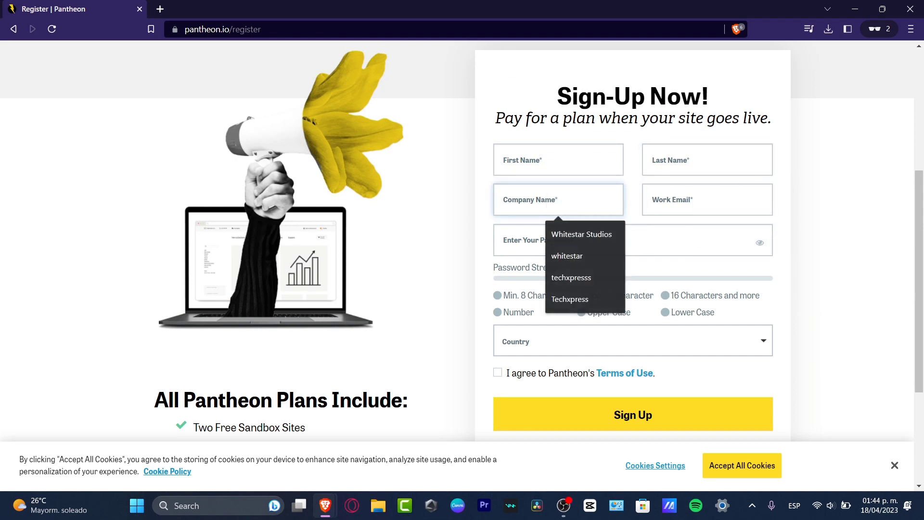
pyautogui.click(652, 199)
pyautogui.click(504, 239)
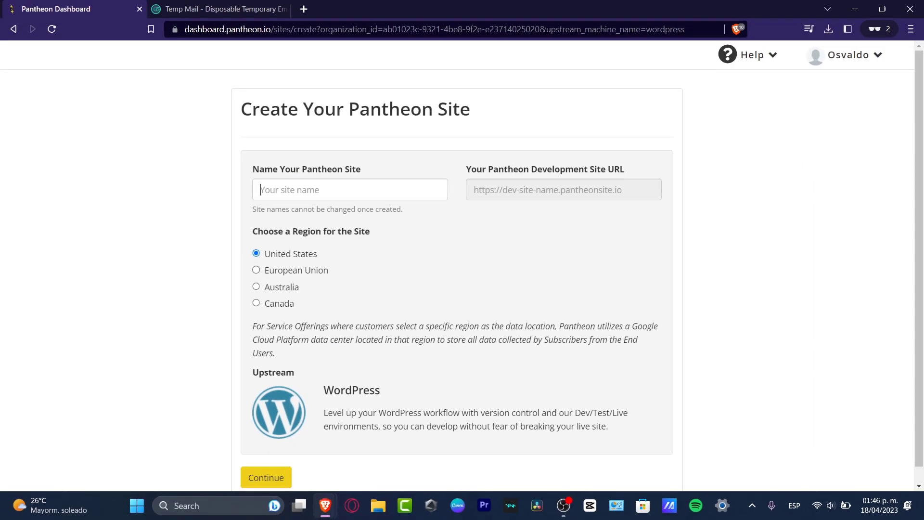
# - Name the new WordPress site techxpress435 and submit it for deployment
pyautogui.click(337, 190)
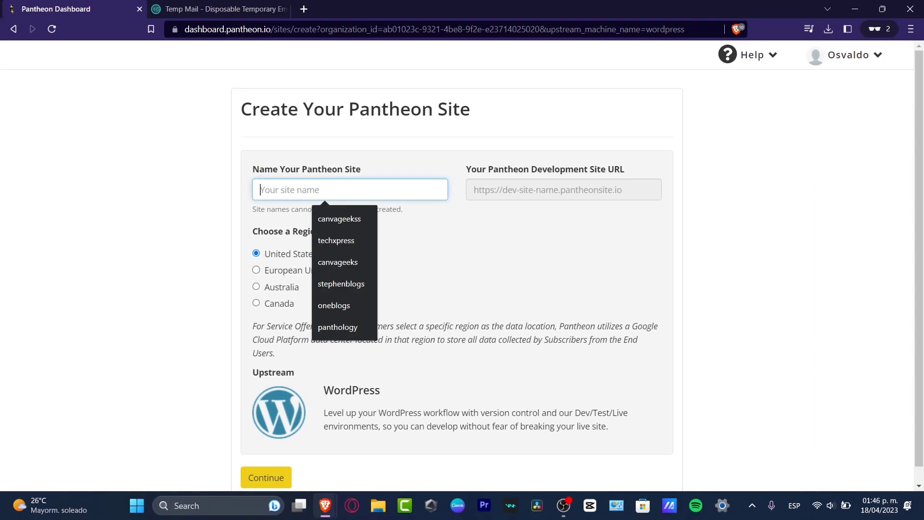
pyautogui.press('Down')
pyautogui.press('Down')
pyautogui.press('Return')
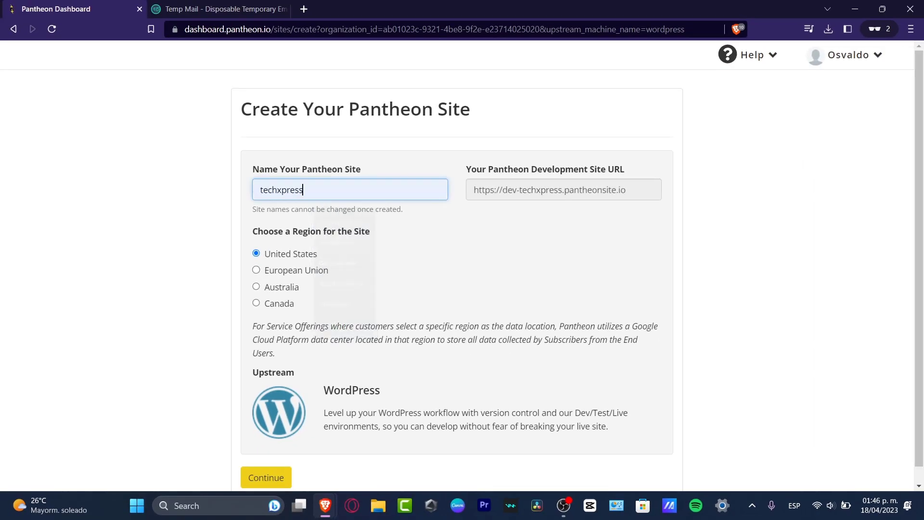
pyautogui.click(322, 190)
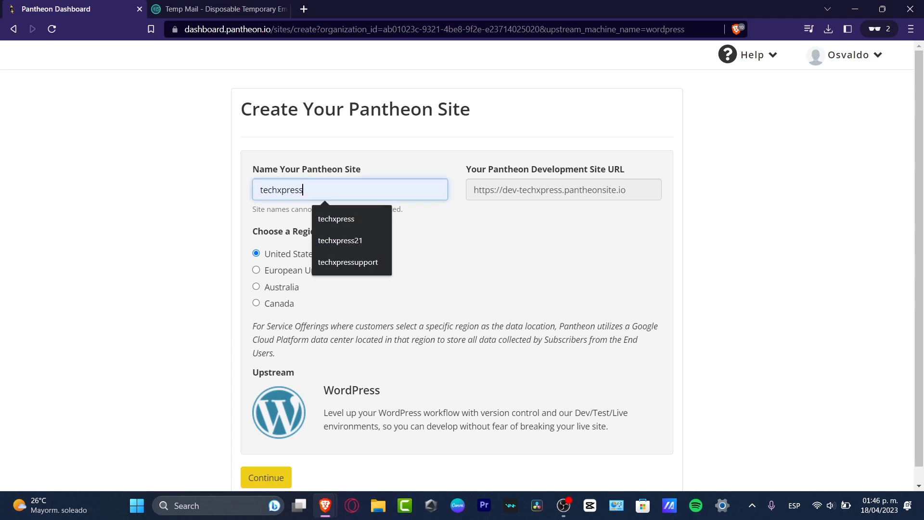
pyautogui.write('435')
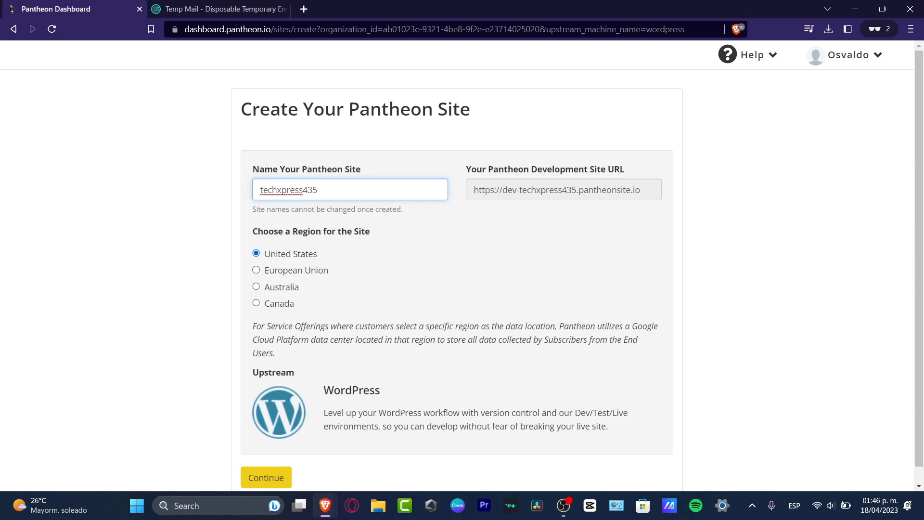
pyautogui.scroll(-1, 462, 269)
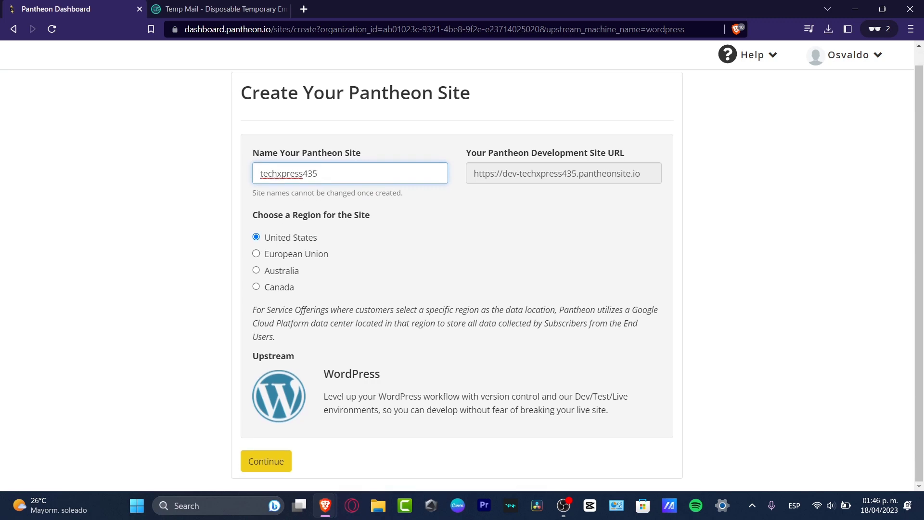
pyautogui.press('Return')
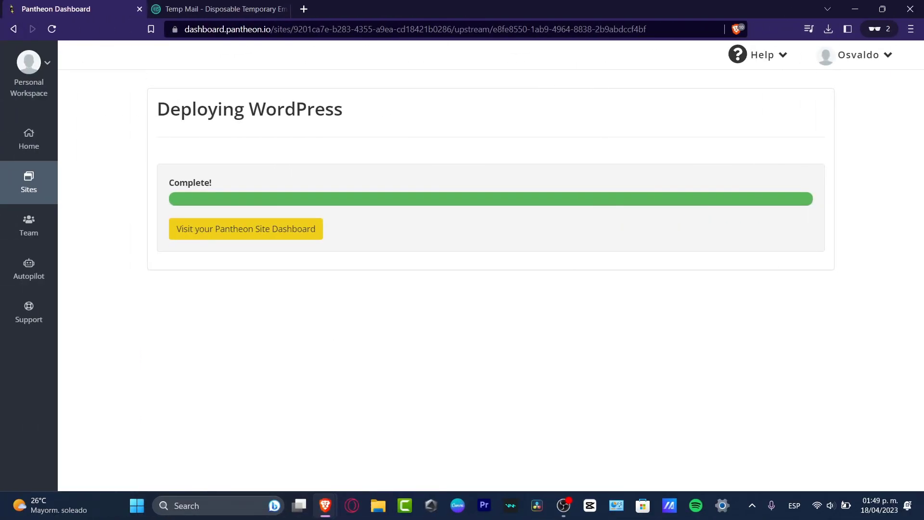
# - Open the techxpress435 site dashboard and switch the Dev environment to Git mode
pyautogui.click(246, 229)
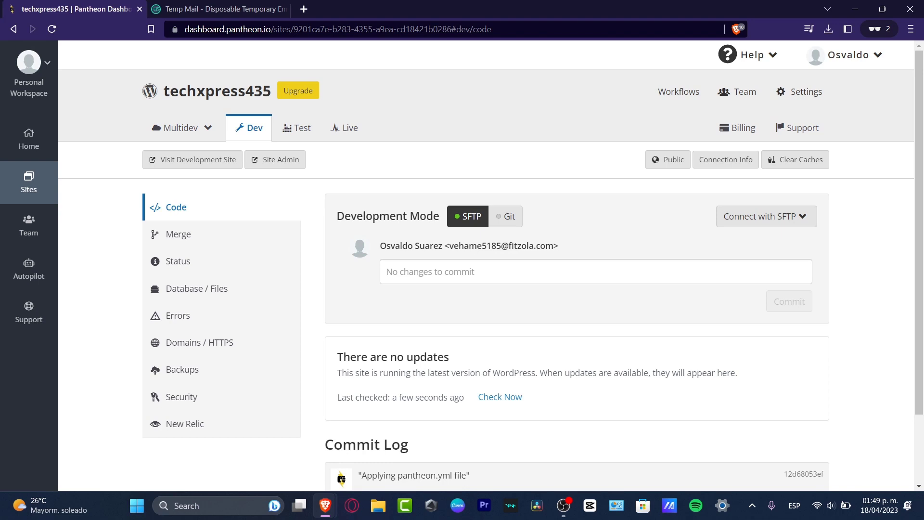
pyautogui.click(506, 217)
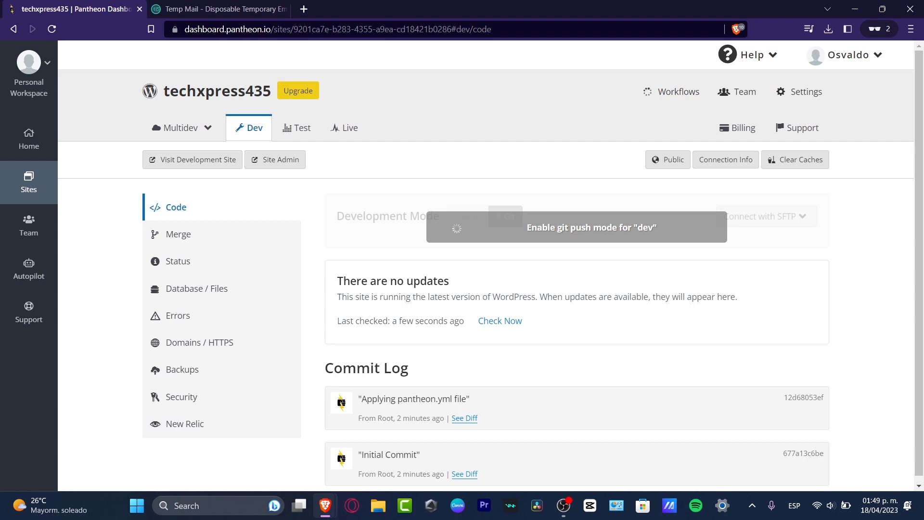
pyautogui.scroll(-1, 487, 299)
pyautogui.scroll(-1, 486, 313)
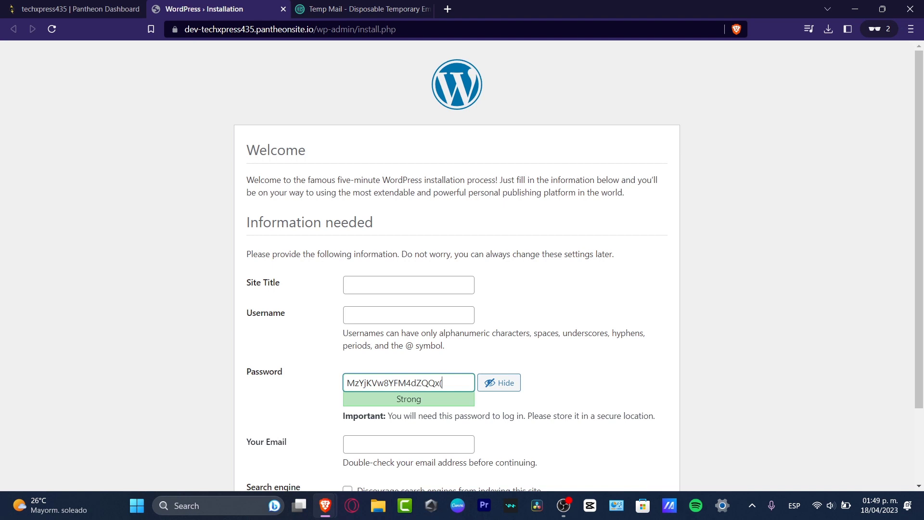
# - Fill both Site Title and Username with techxpress from autofill
pyautogui.scroll(-2, 458, 265)
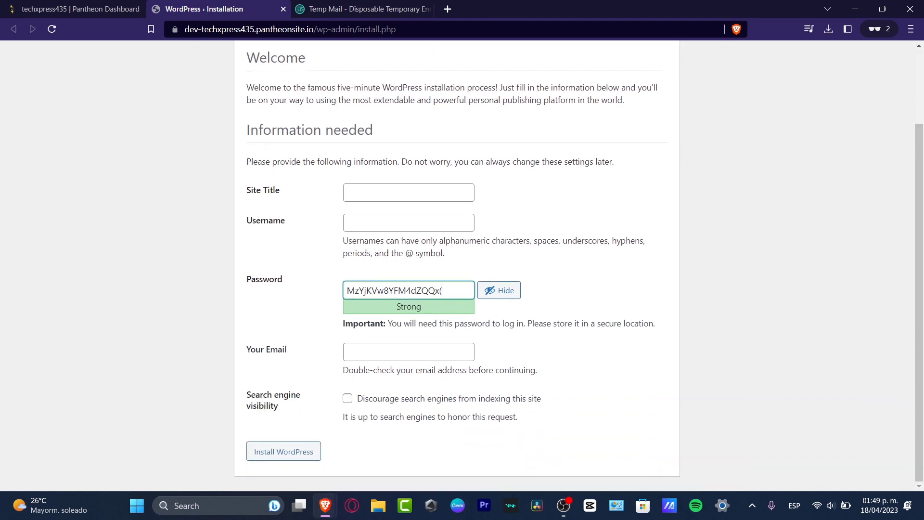
pyautogui.moveTo(253, 190); pyautogui.dragTo(280, 190)
pyautogui.click(409, 192)
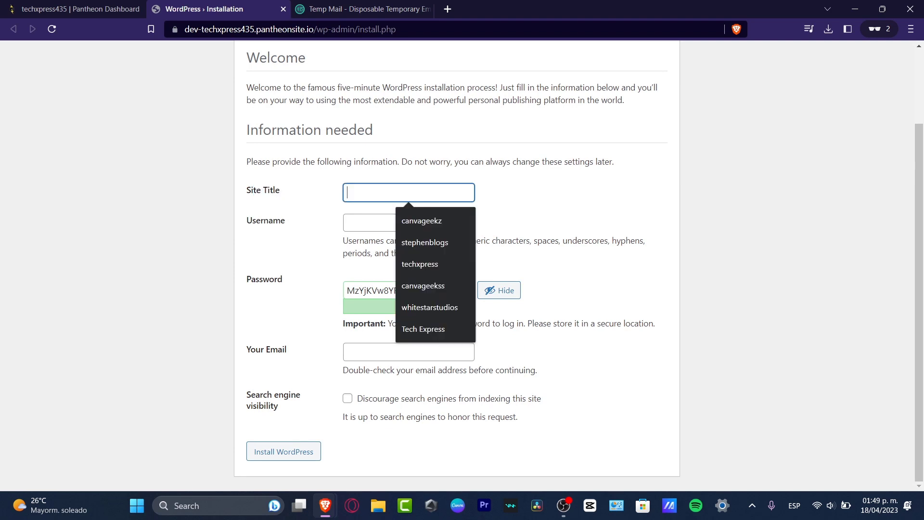
pyautogui.click(421, 264)
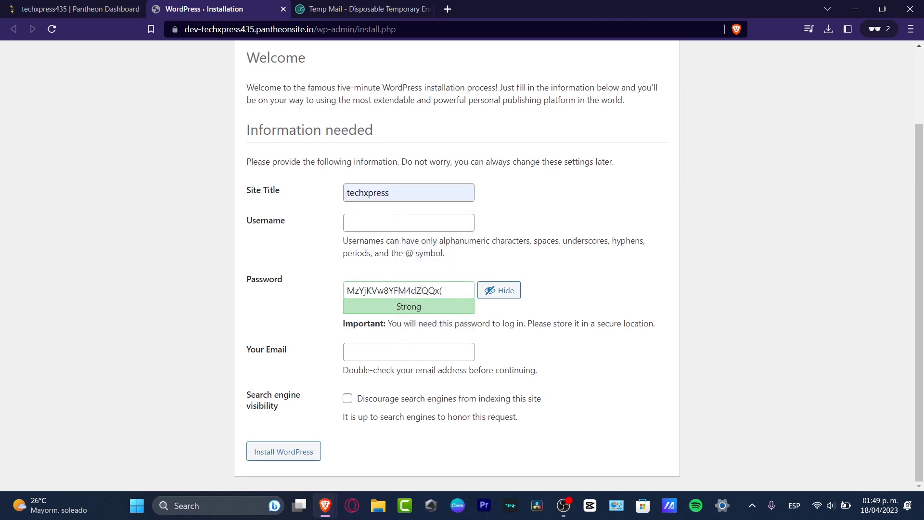
pyautogui.click(409, 223)
pyautogui.click(421, 273)
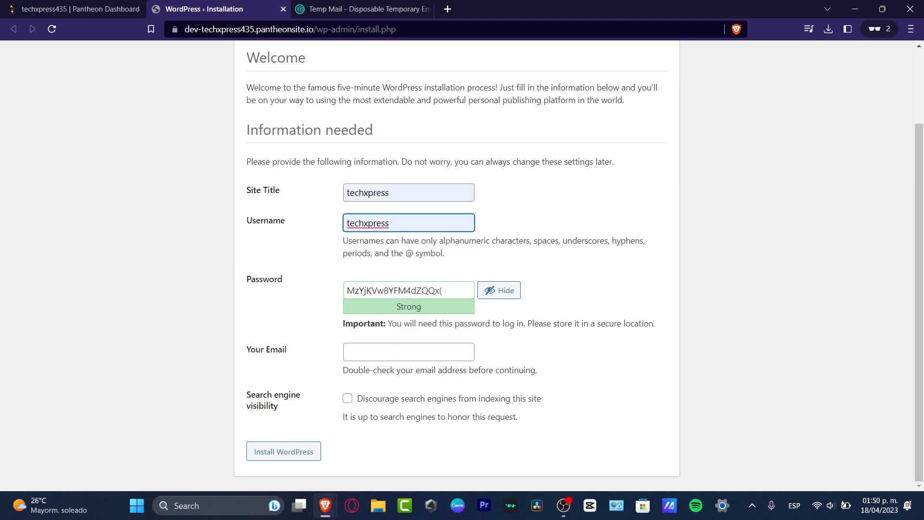
# - Enter a new admin password and paste the email address, then install WordPress
pyautogui.press('Tab')
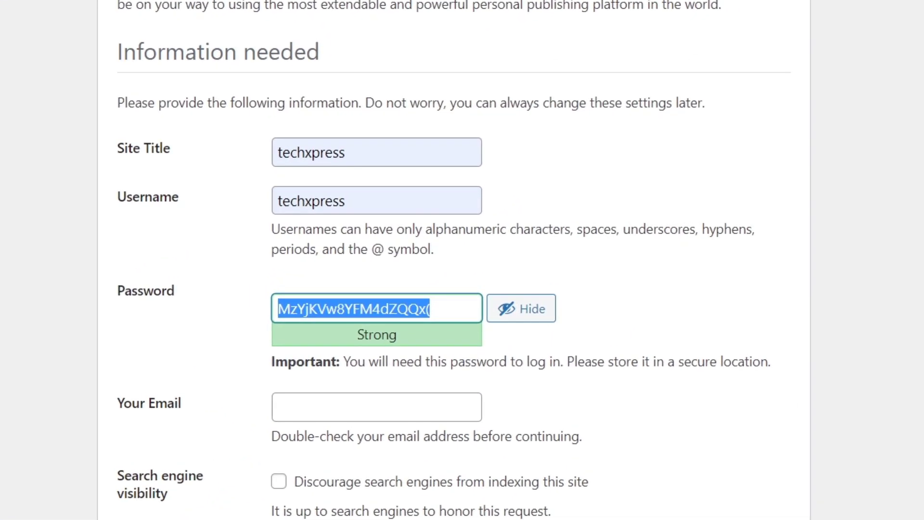
pyautogui.write('5')
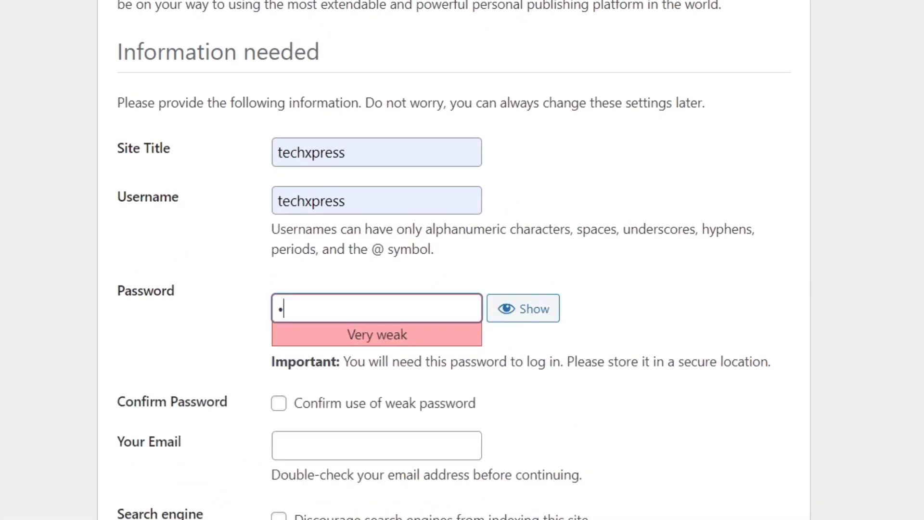
pyautogui.write('••••••••')
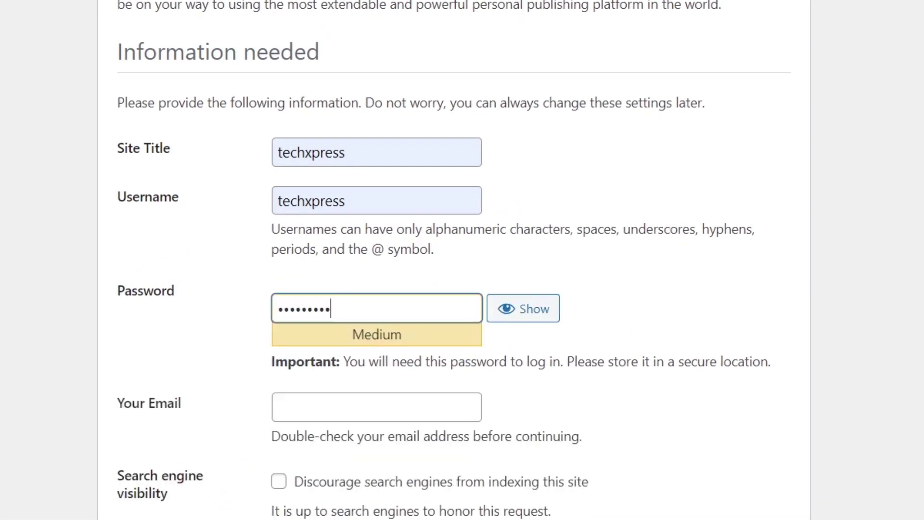
pyautogui.click(377, 407)
pyautogui.hotkey('ctrl', 'v')
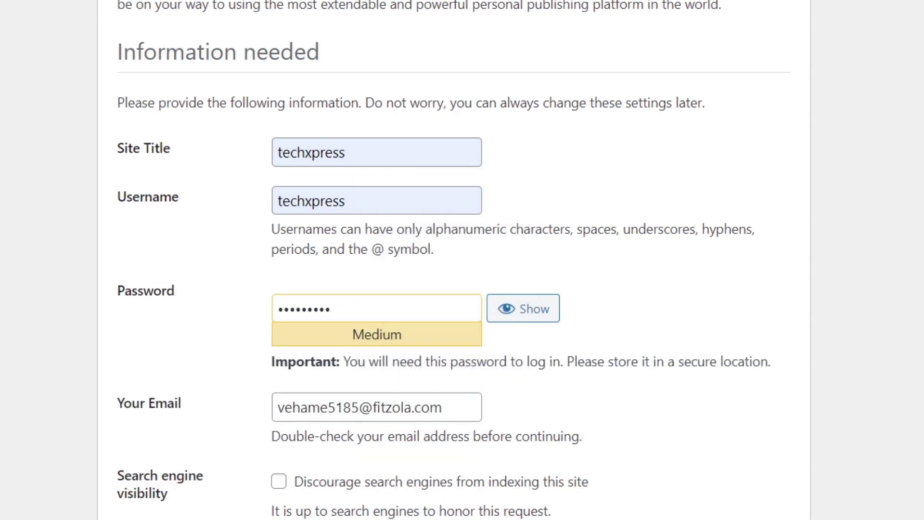
pyautogui.moveTo(150, 476); pyautogui.dragTo(179, 495)
pyautogui.click(183, 496)
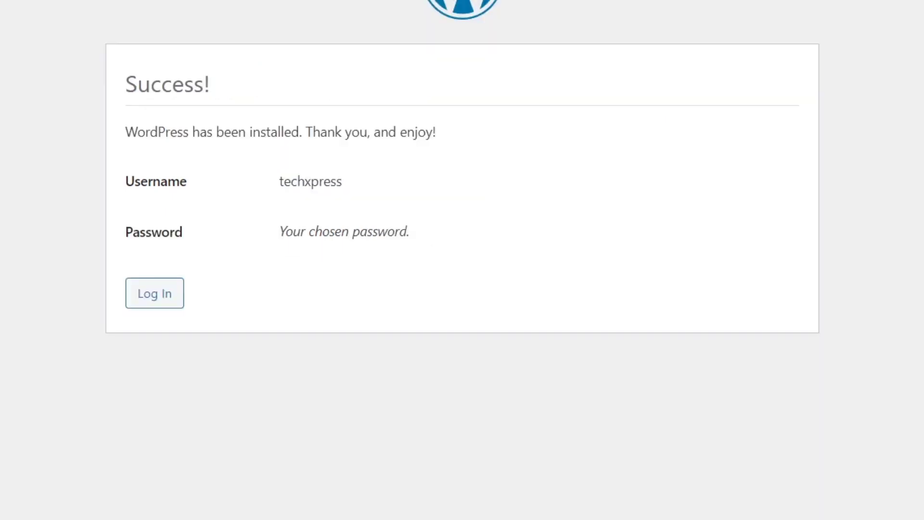
# - Highlight the installation success message and the note about the chosen password
pyautogui.moveTo(177, 132); pyautogui.dragTo(437, 132)
pyautogui.moveTo(140, 182); pyautogui.dragTo(288, 185)
pyautogui.click(357, 183)
pyautogui.moveTo(280, 232); pyautogui.dragTo(409, 232)
# - Go to the WordPress login page and begin entering the username
pyautogui.click(154, 293)
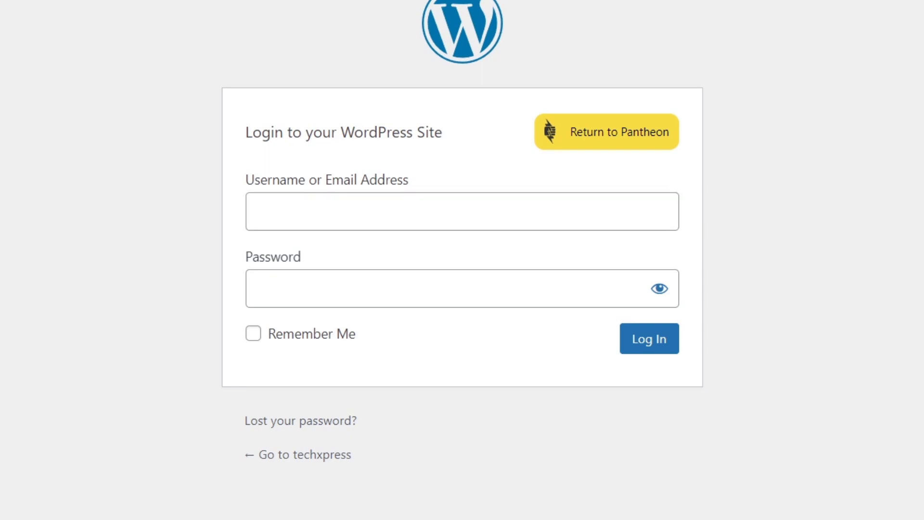
pyautogui.click(434, 212)
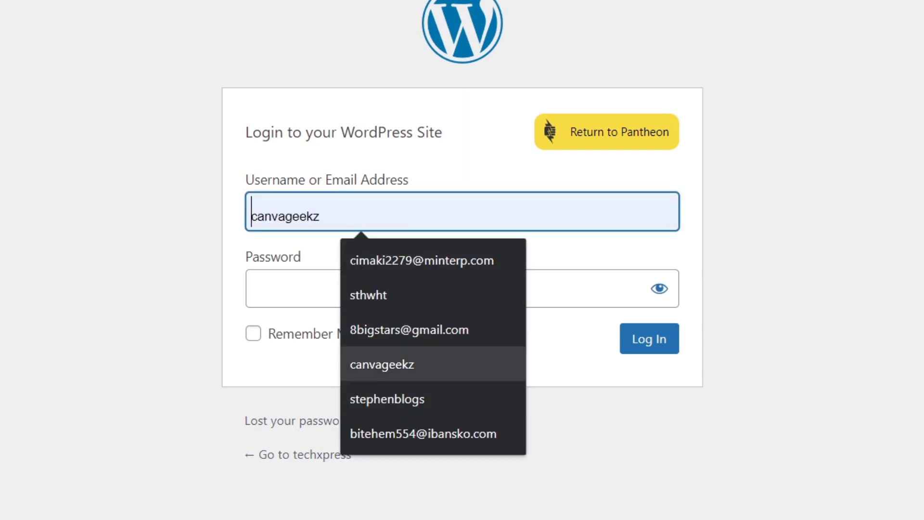
pyautogui.write('teche')
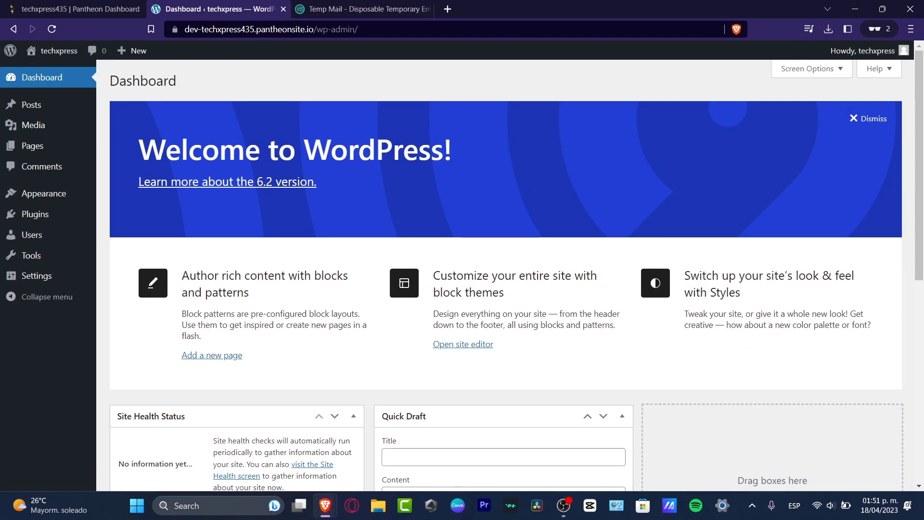
# - Glance at the Pantheon tab, then open the WordPress Plugins page from the admin menu
pyautogui.click(92, 9)
pyautogui.click(207, 9)
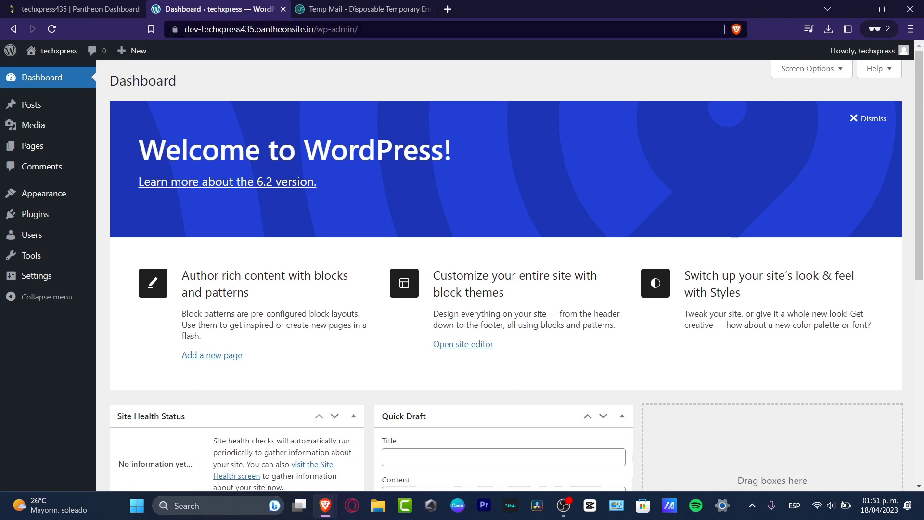
pyautogui.scroll(-8, 516, 273)
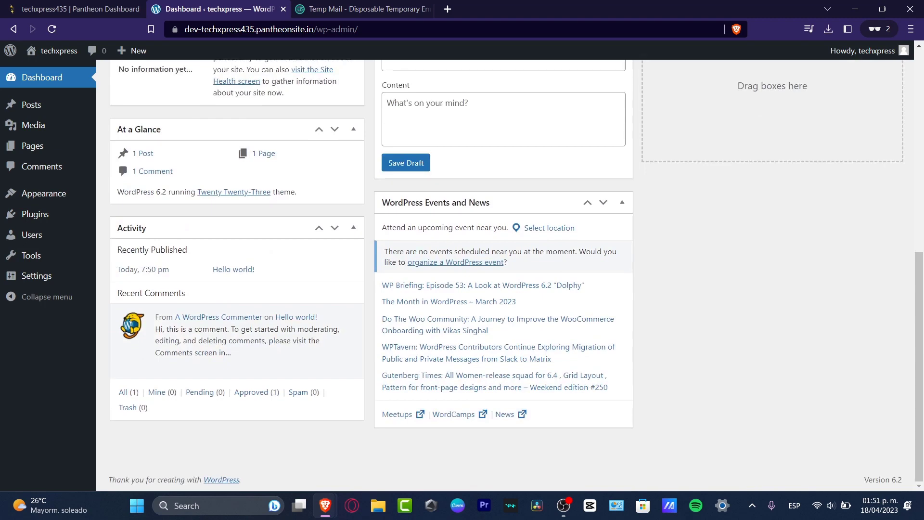
pyautogui.click(36, 214)
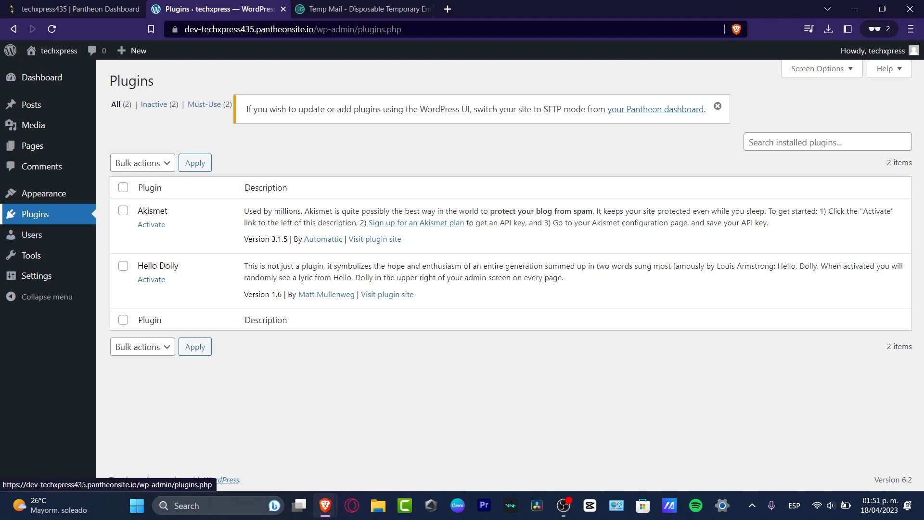
# - Dismiss the SFTP notice, set Bulk actions to Activate, filter Inactive plugins, and start a new post
pyautogui.click(35, 214)
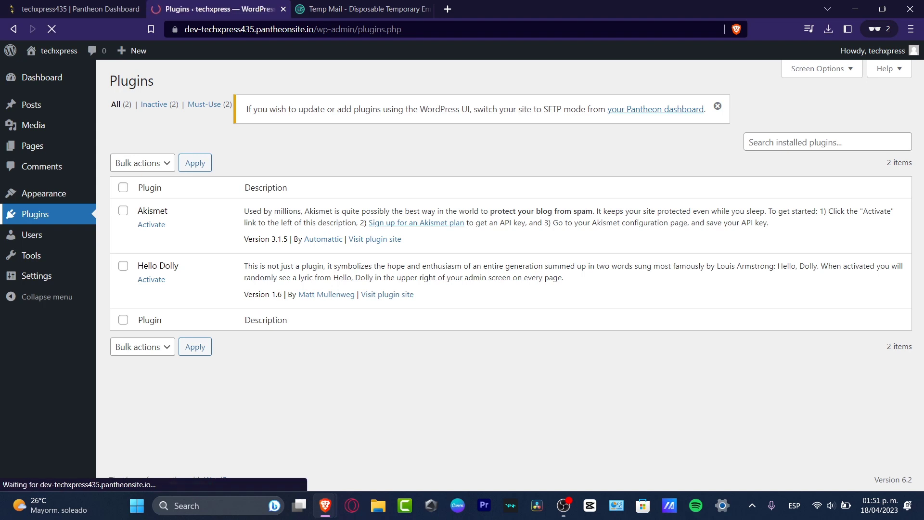
pyautogui.click(718, 106)
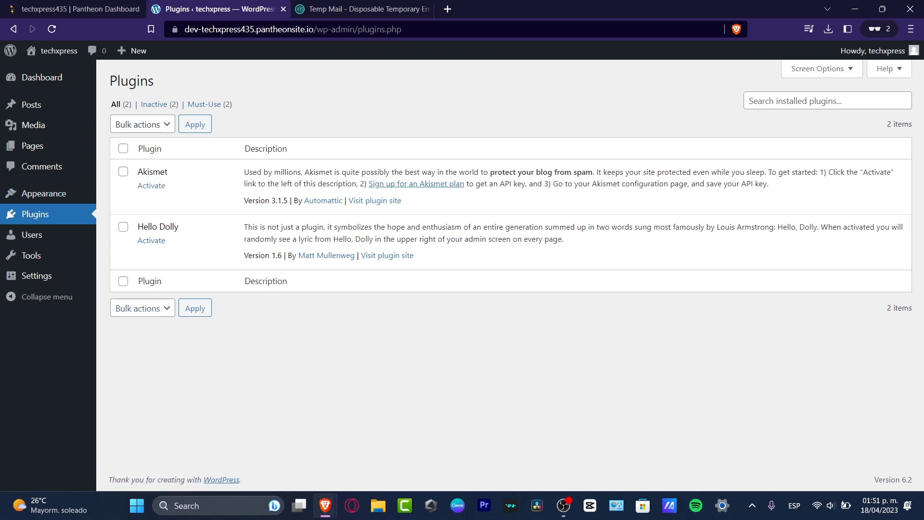
pyautogui.click(121, 308)
pyautogui.click(131, 335)
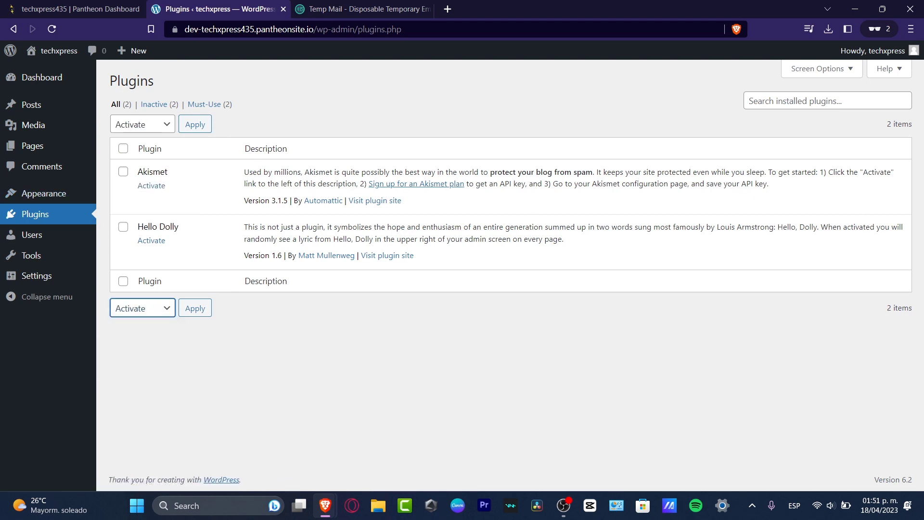
pyautogui.click(154, 104)
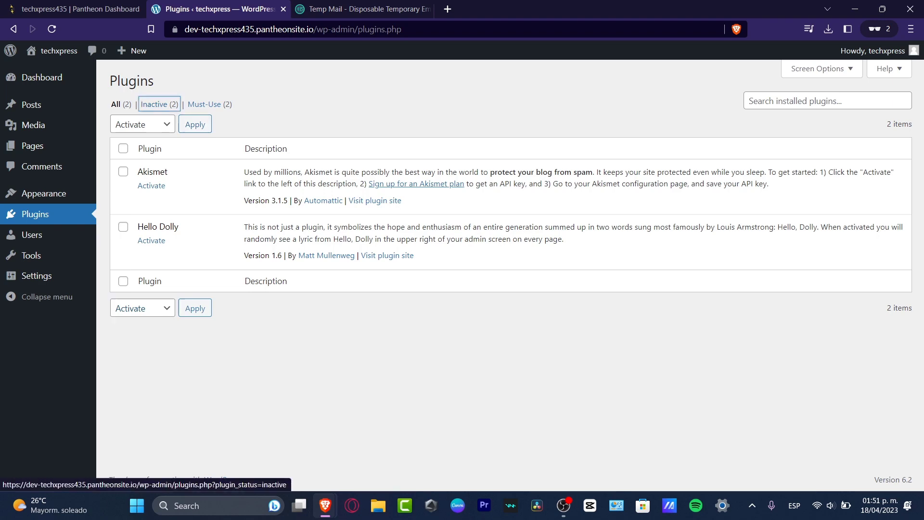
pyautogui.click(132, 51)
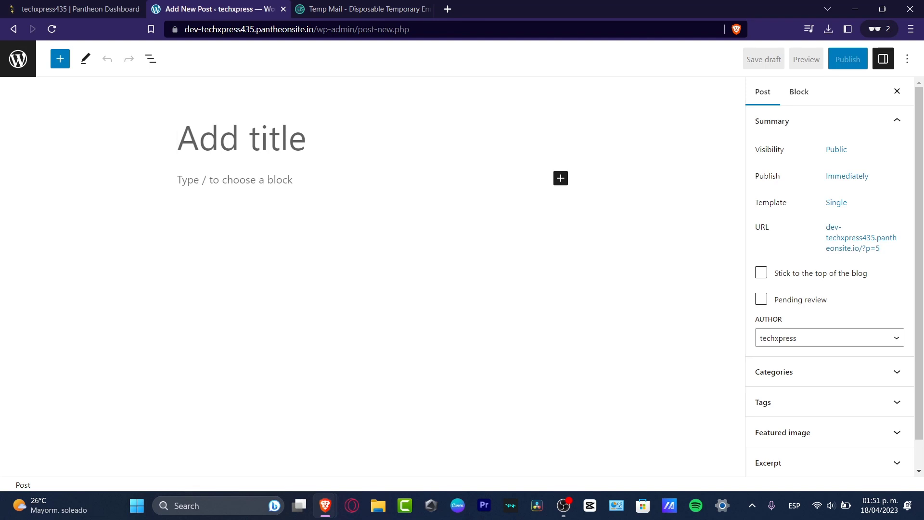
# - Search blocks for 'header' and drag the Fullwidth header with hero image pattern into the post
pyautogui.click(60, 59)
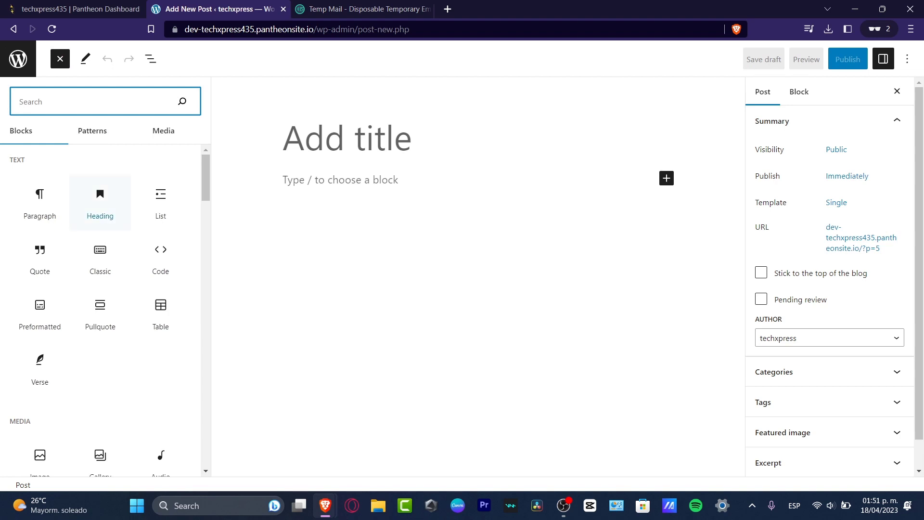
pyautogui.scroll(-7, 101, 339)
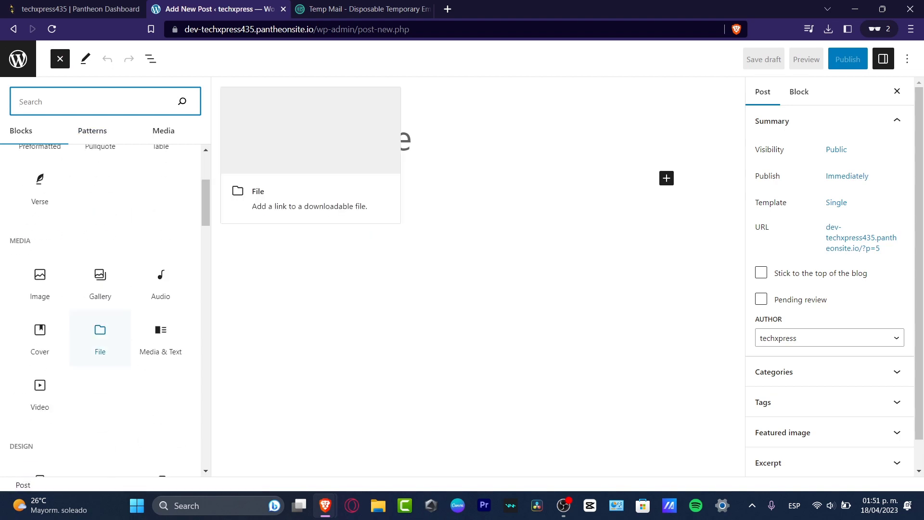
pyautogui.scroll(-4, 100, 361)
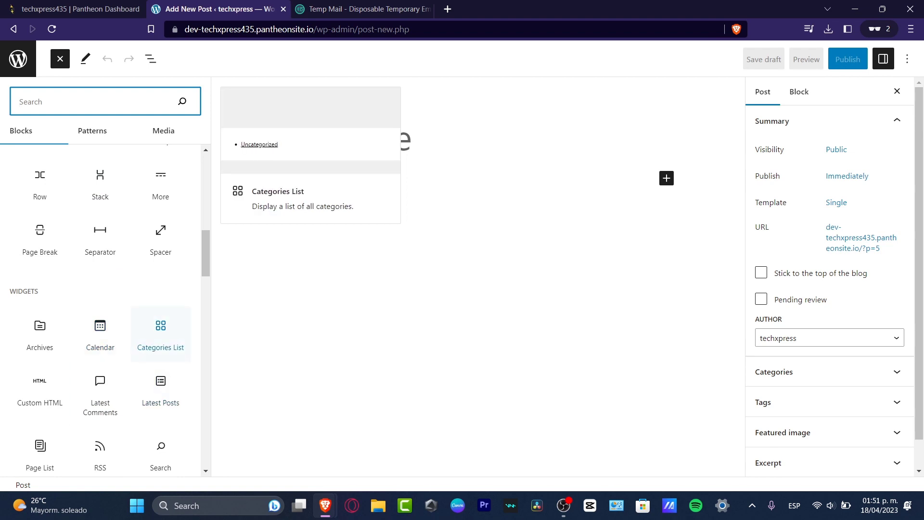
pyautogui.scroll(-10, 161, 366)
pyautogui.scroll(20, 161, 366)
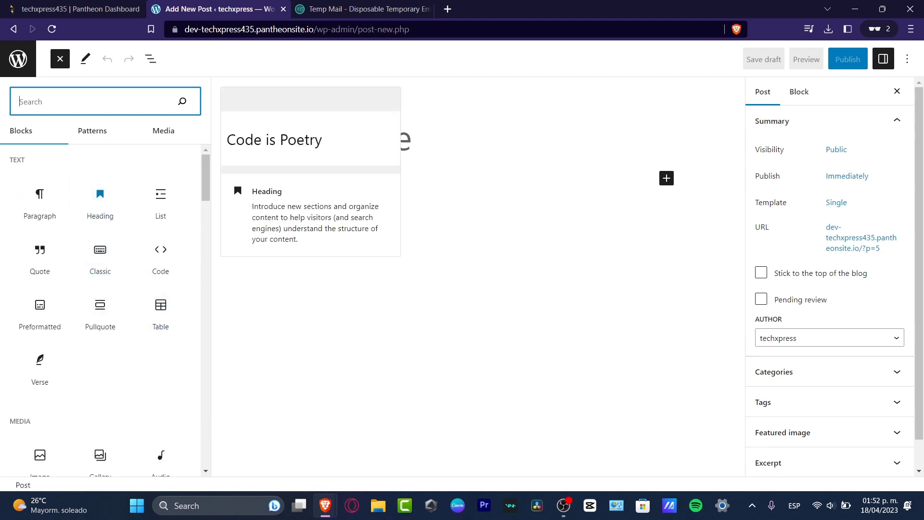
pyautogui.write('header')
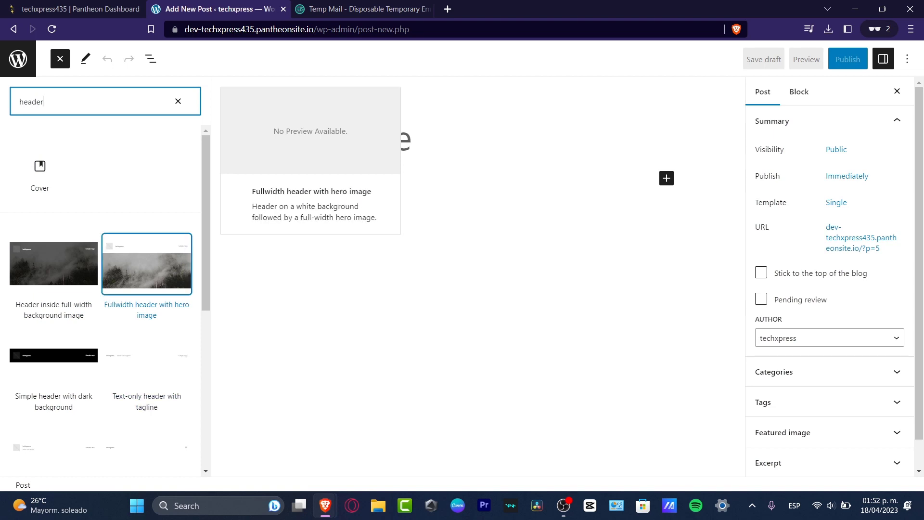
pyautogui.moveTo(147, 276); pyautogui.dragTo(297, 276)
# - Insert the Fullwidth header pattern and change its site title to TECH XPRESS
pyautogui.click(147, 264)
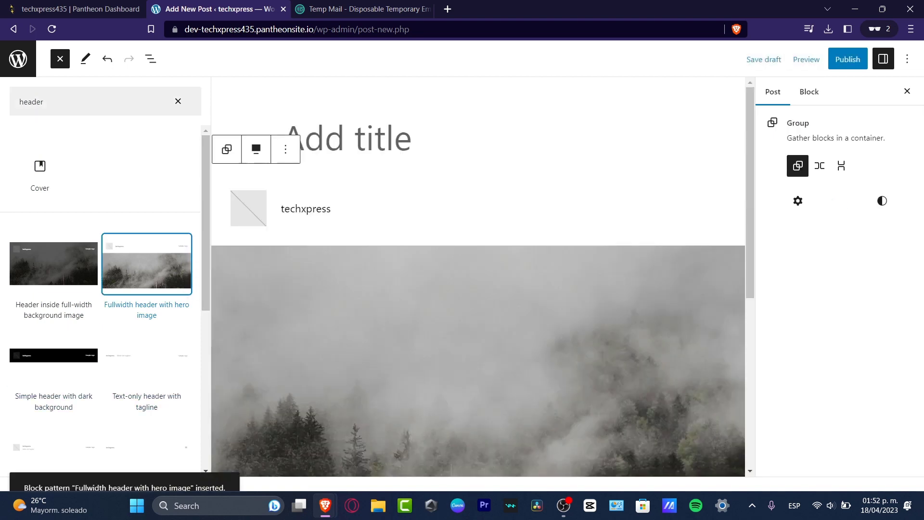
pyautogui.click(330, 209)
pyautogui.scroll(-5, 377, 277)
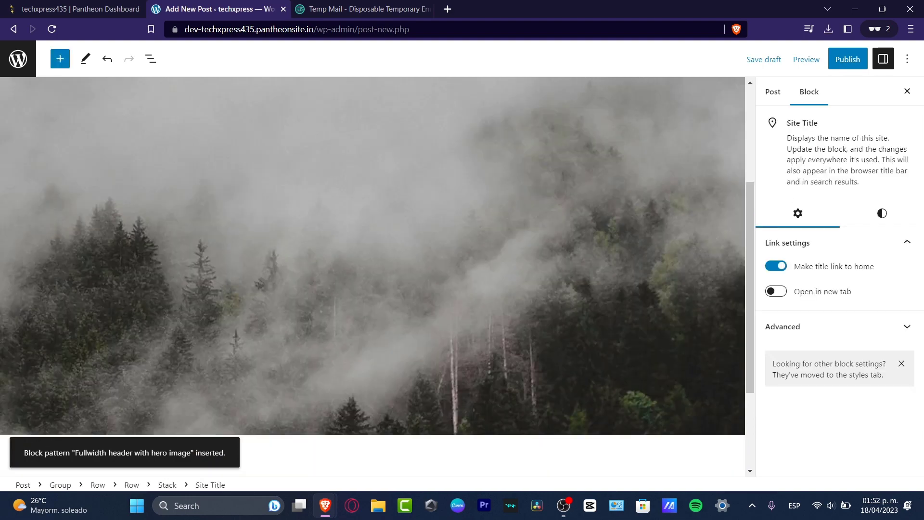
pyautogui.scroll(5, 378, 277)
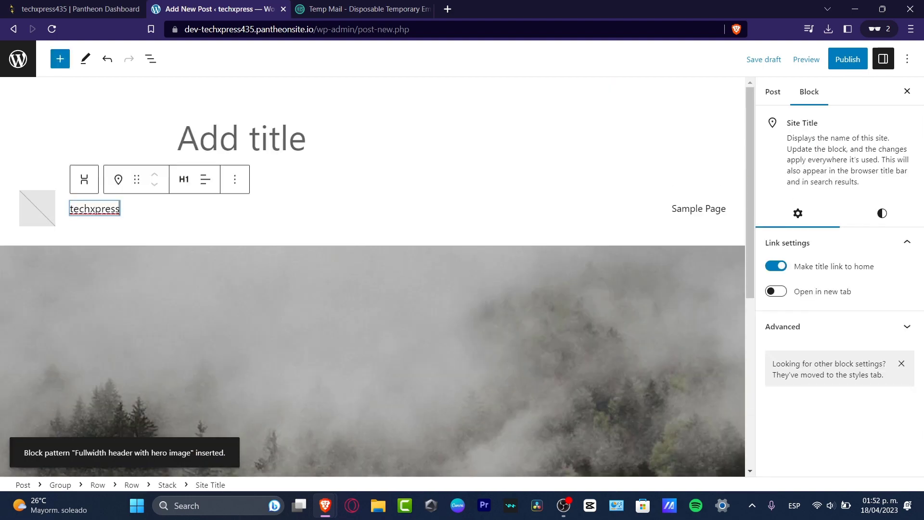
pyautogui.doubleClick(104, 208)
pyautogui.write('TECH XPRESS')
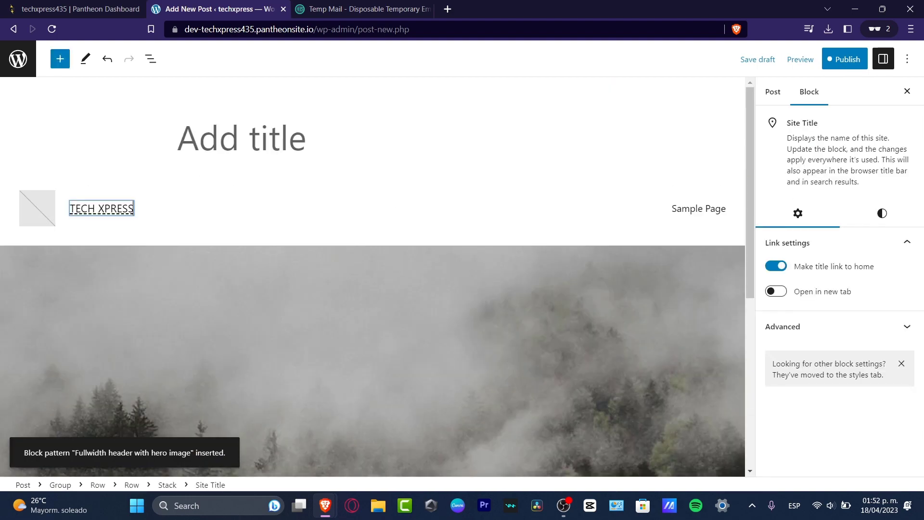
pyautogui.tripleClick(83, 208)
pyautogui.click(699, 208)
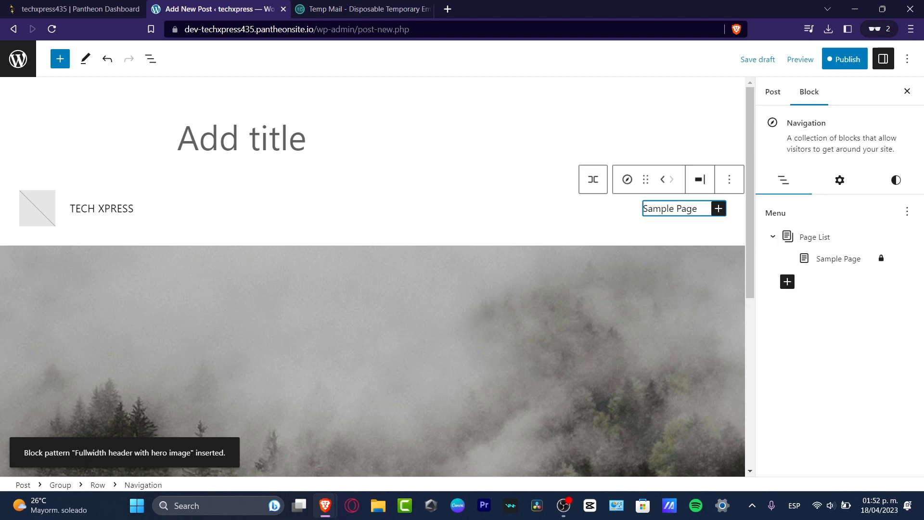
# - Publish the untitled post and copy its post address
pyautogui.click(462, 138)
pyautogui.click(845, 59)
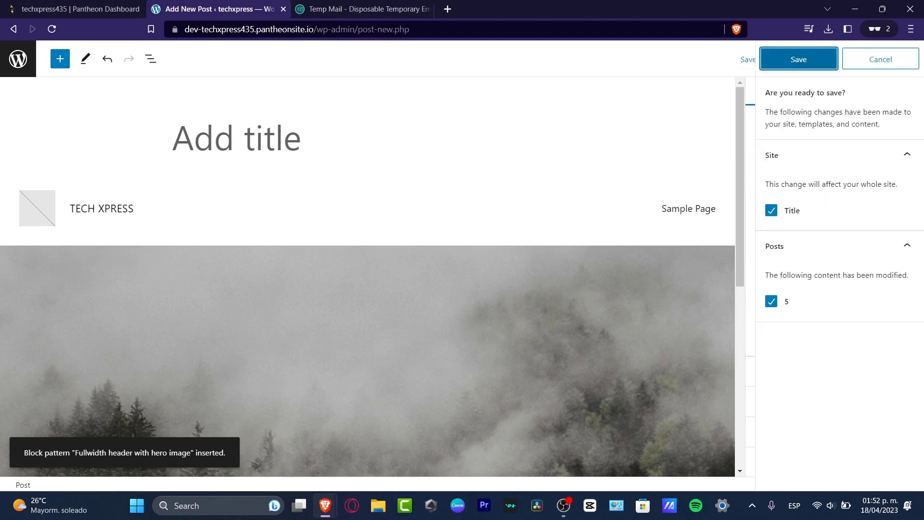
pyautogui.click(799, 60)
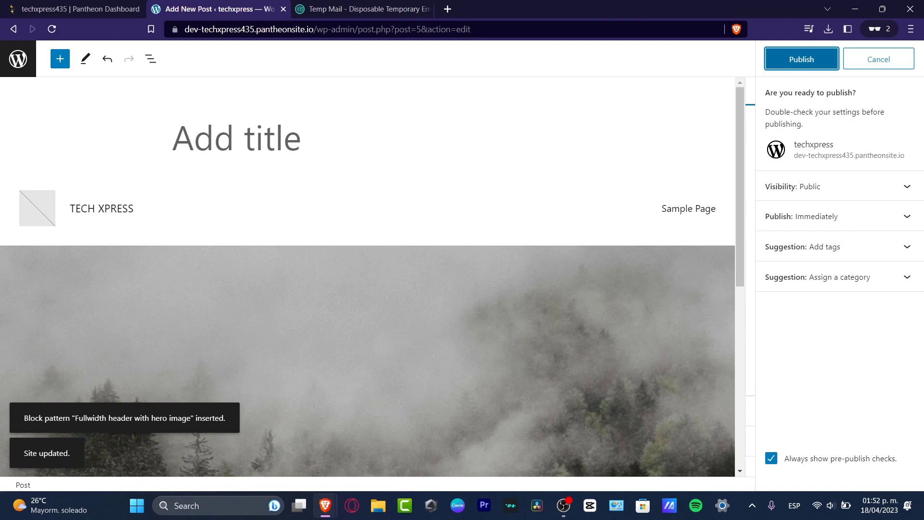
pyautogui.press('Return')
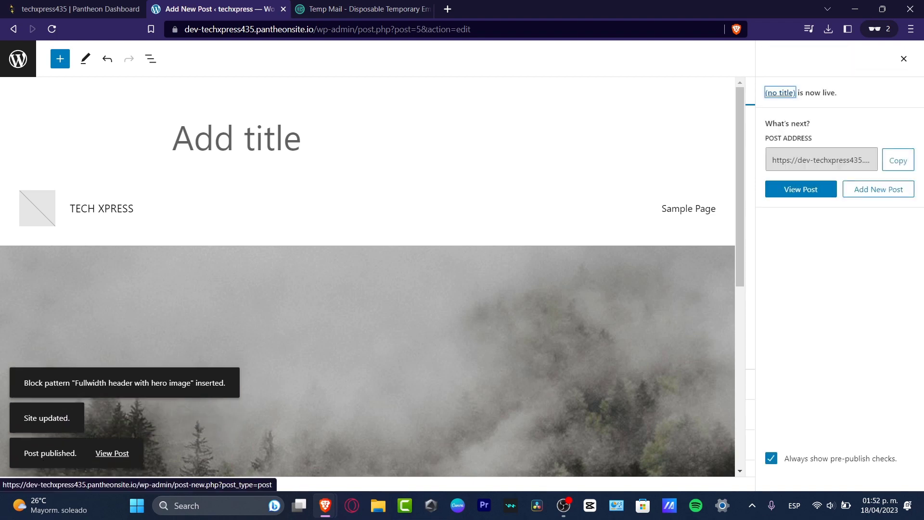
pyautogui.press('Tab')
pyautogui.press('Tab')
pyautogui.press('Return')
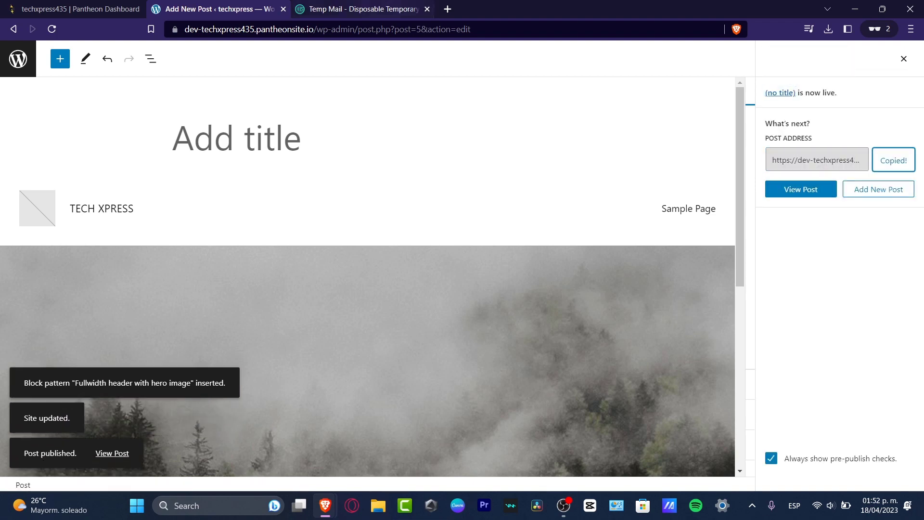
# - Load the published post dev-techxpress435.pantheonsite.io/2023/04/18/5/ in a new tab and scroll through it
pyautogui.hotkey('ctrl', 't')
pyautogui.write('https://dev-techxpress435.pantheonsite.io/2023/04/18/5/')
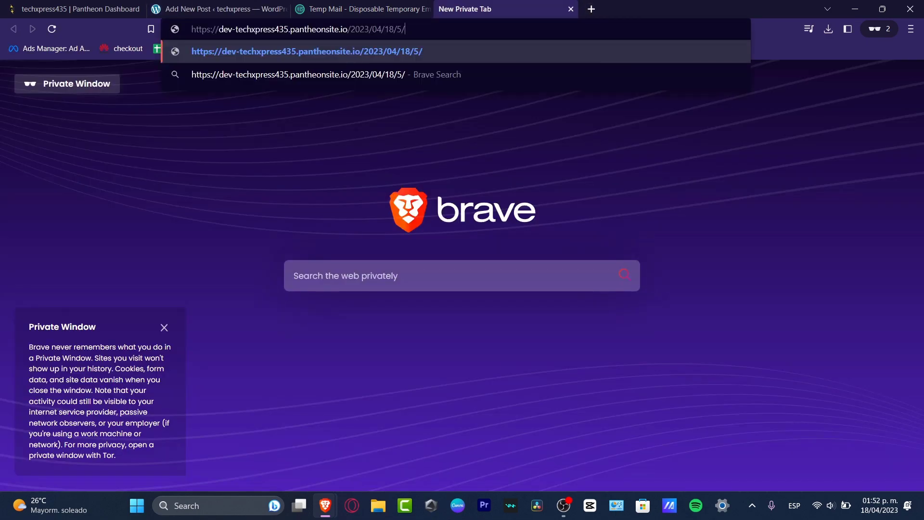
pyautogui.press('Return')
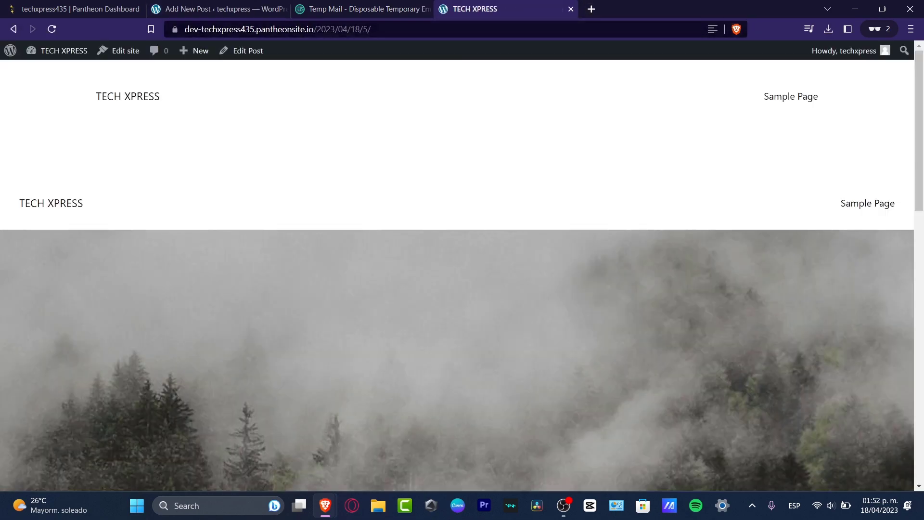
pyautogui.scroll(-5, 462, 275)
pyautogui.scroll(-10, 462, 275)
pyautogui.scroll(15, 462, 275)
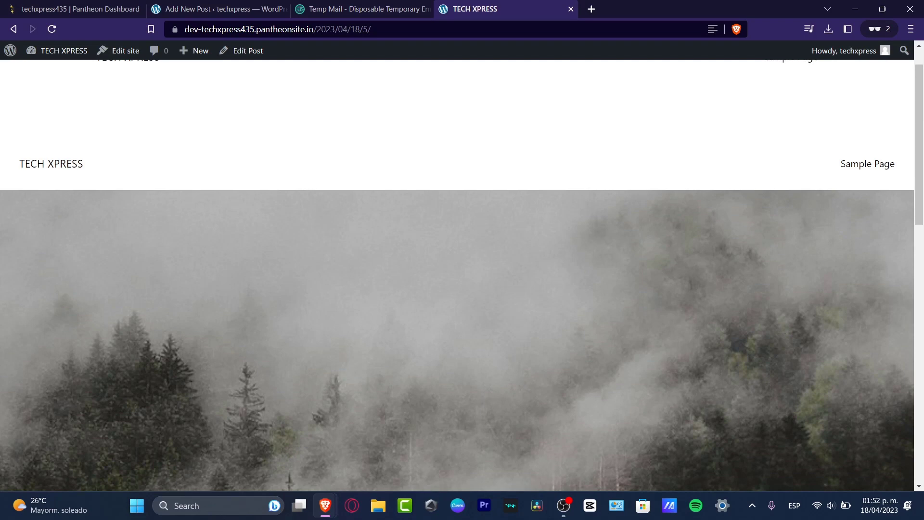
pyautogui.scroll(-10, 462, 275)
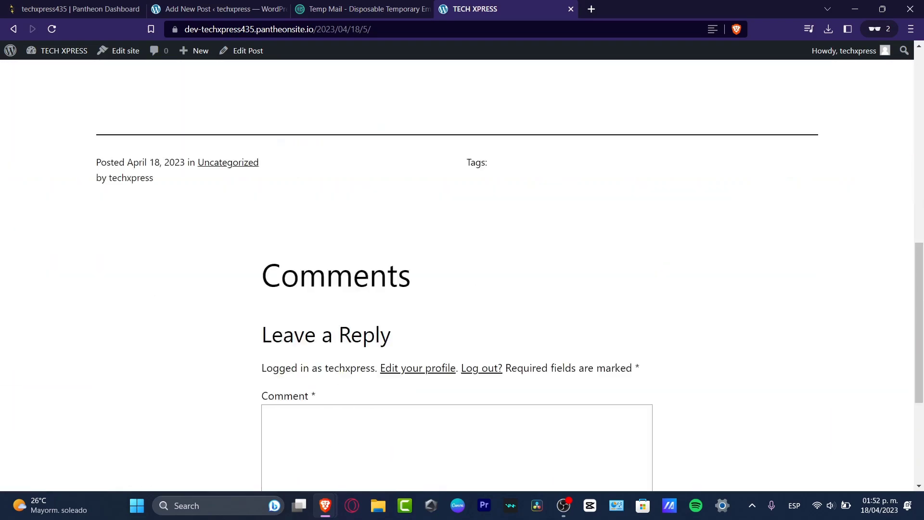
# - Select the site domain in the post's address bar
pyautogui.click(196, 29)
pyautogui.moveTo(196, 29); pyautogui.dragTo(309, 29)
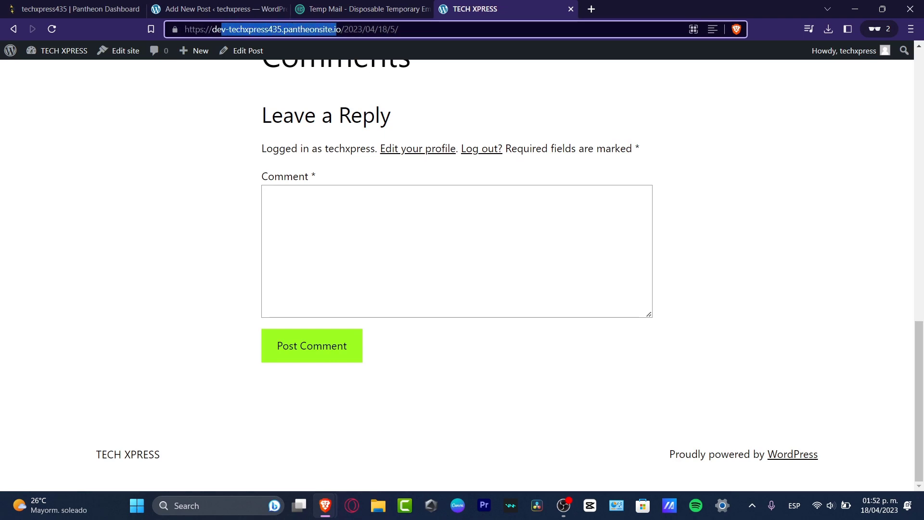
pyautogui.scroll(15, 462, 274)
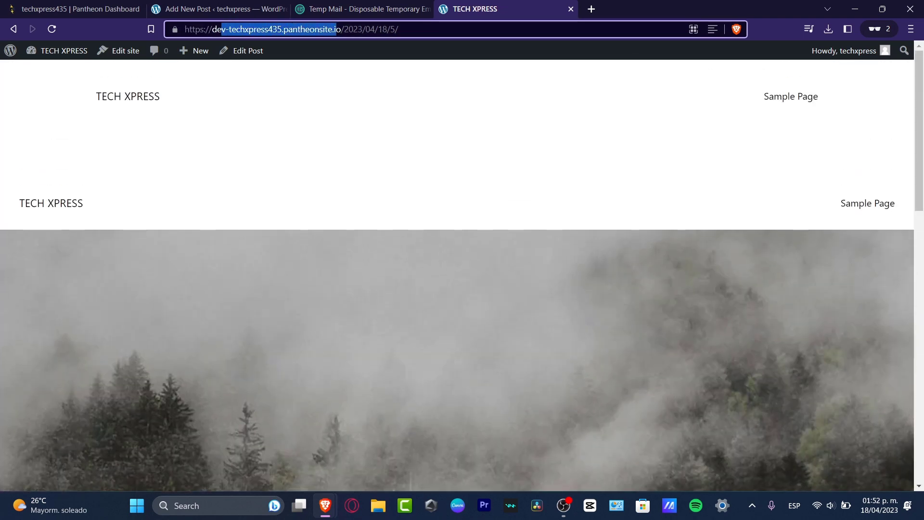
# - Close the preview, check the Plugins list's SFTP mode notice, then close the WordPress tab
pyautogui.click(571, 9)
pyautogui.click(18, 59)
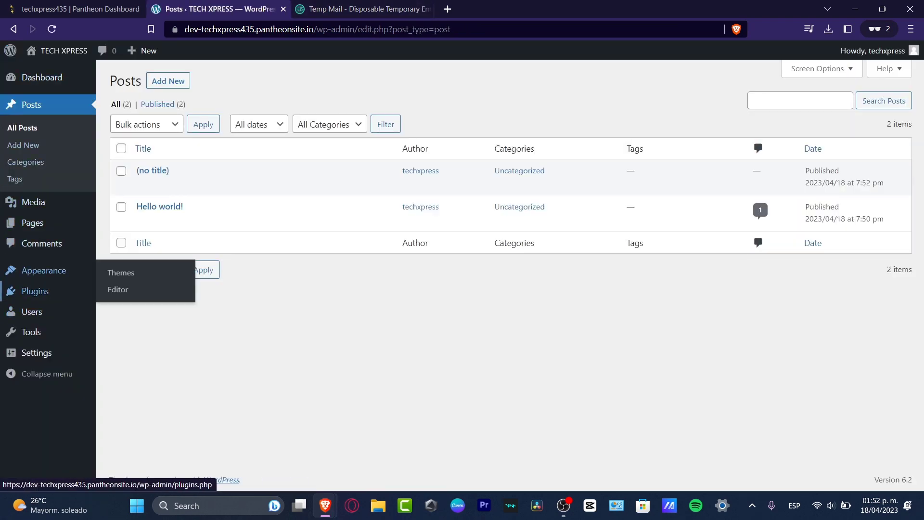
pyautogui.click(35, 291)
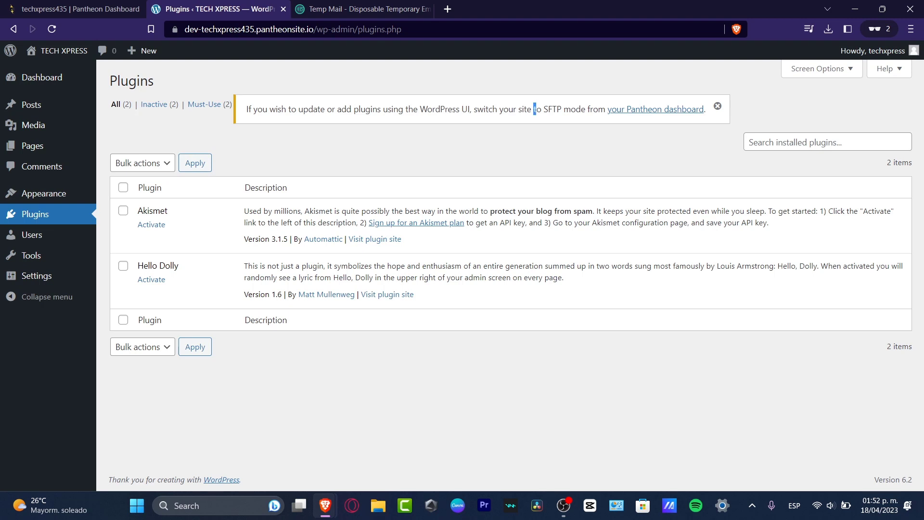
pyautogui.moveTo(571, 109); pyautogui.dragTo(598, 109)
pyautogui.click(283, 9)
# - Switch the Pantheon Dev environment to SFTP mode and open the development site
pyautogui.click(107, 8)
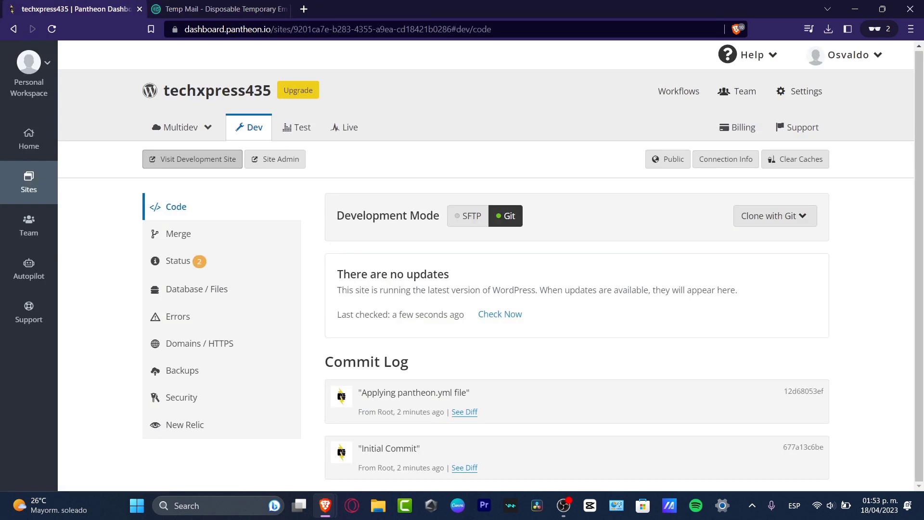
pyautogui.click(451, 219)
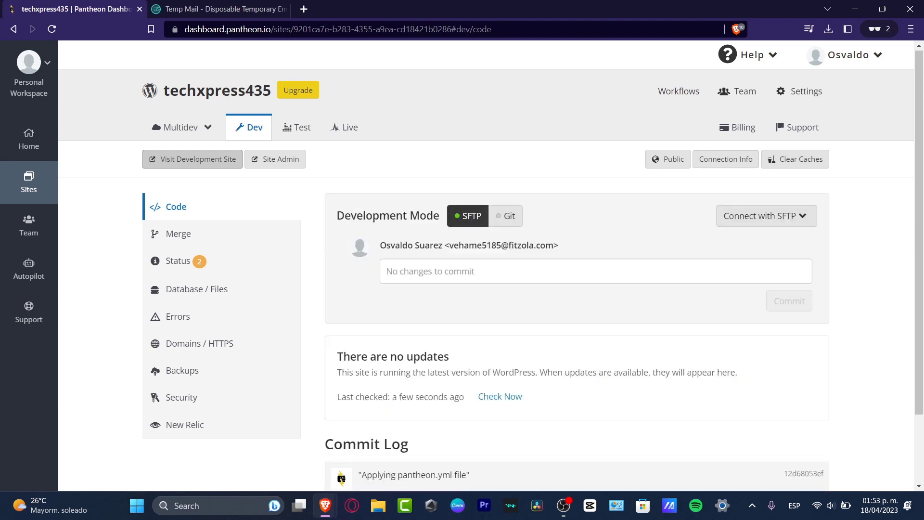
pyautogui.click(192, 159)
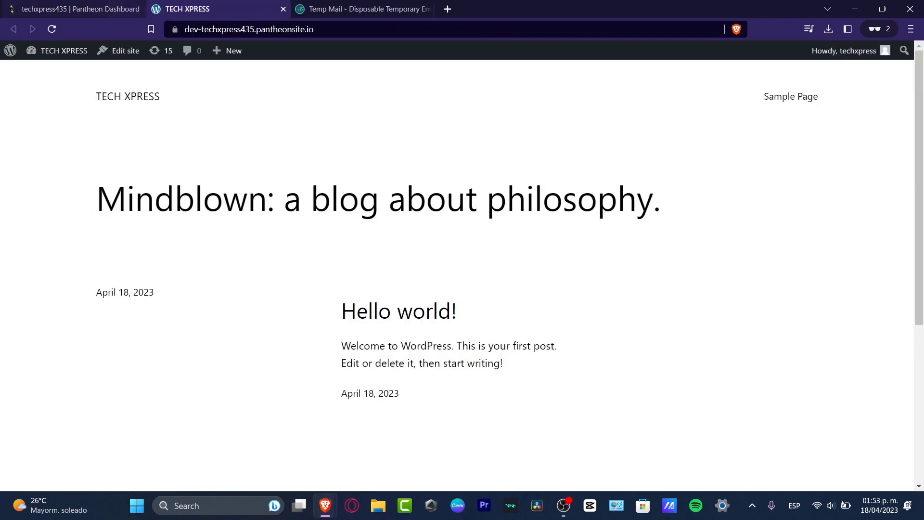
# - Go to Plugins > Add New and search for 'g suite'
pyautogui.click(10, 50)
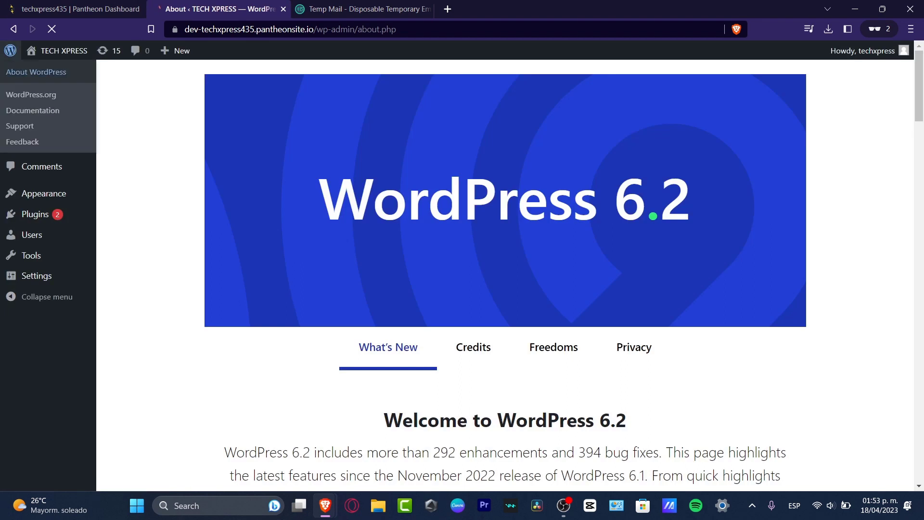
pyautogui.click(35, 214)
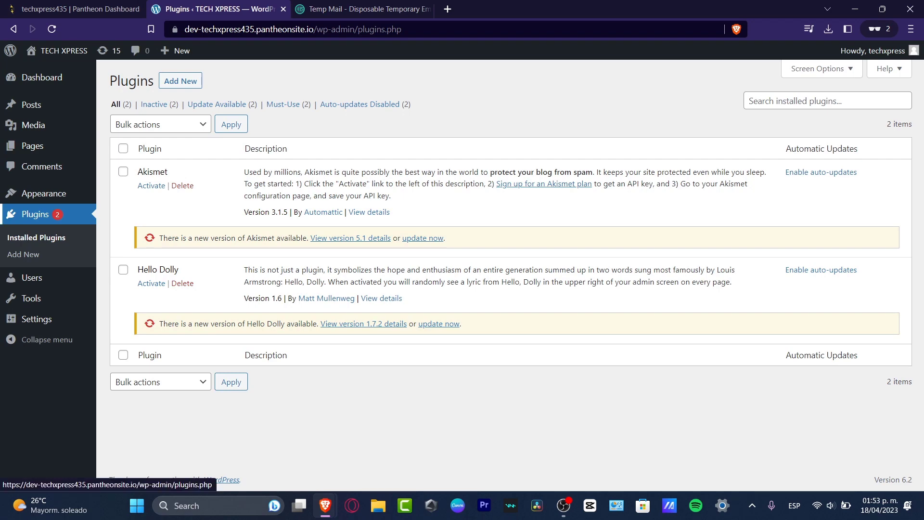
pyautogui.click(23, 254)
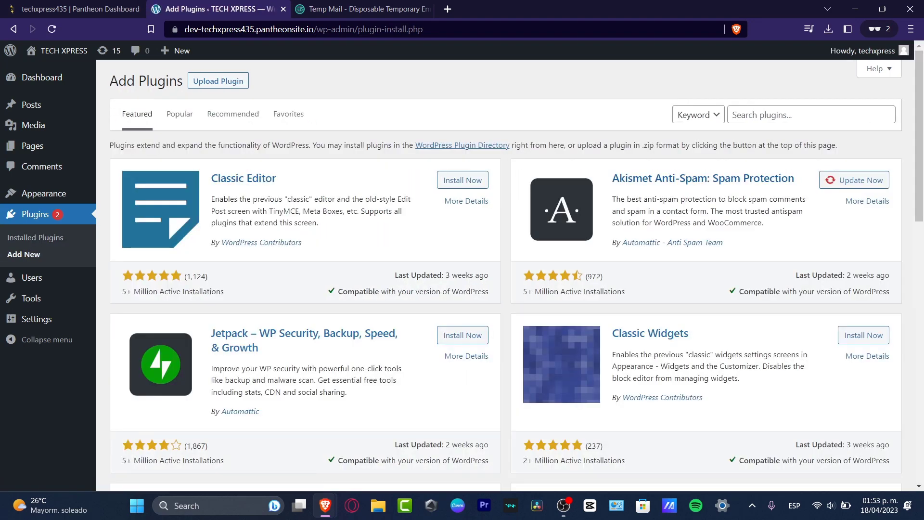
pyautogui.scroll(-14, 505, 275)
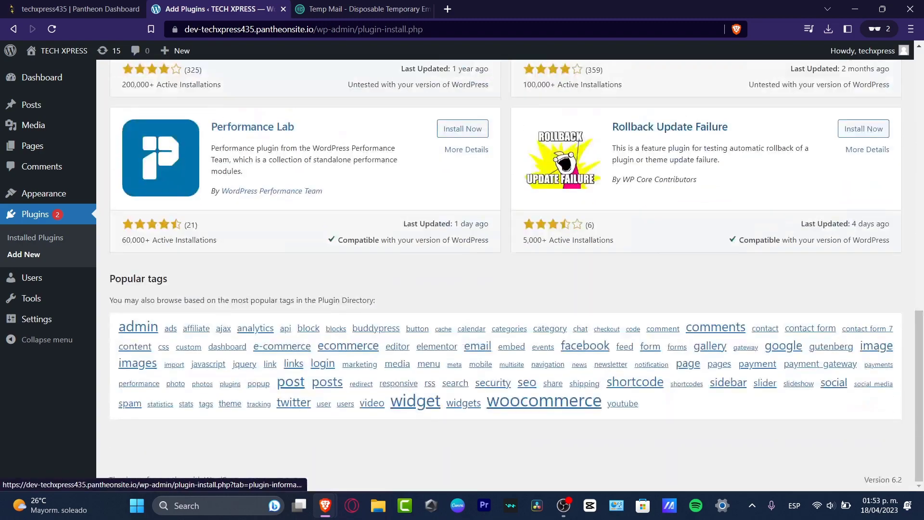
pyautogui.scroll(14, 505, 275)
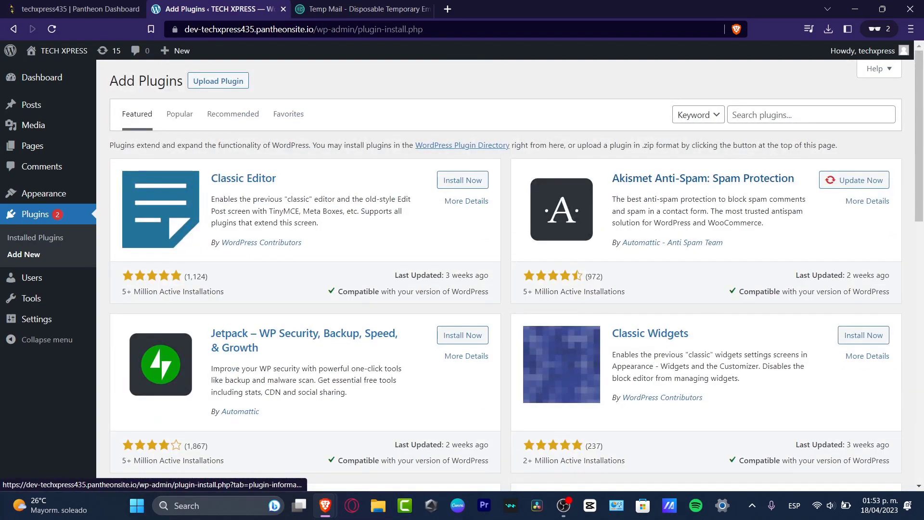
pyautogui.click(799, 115)
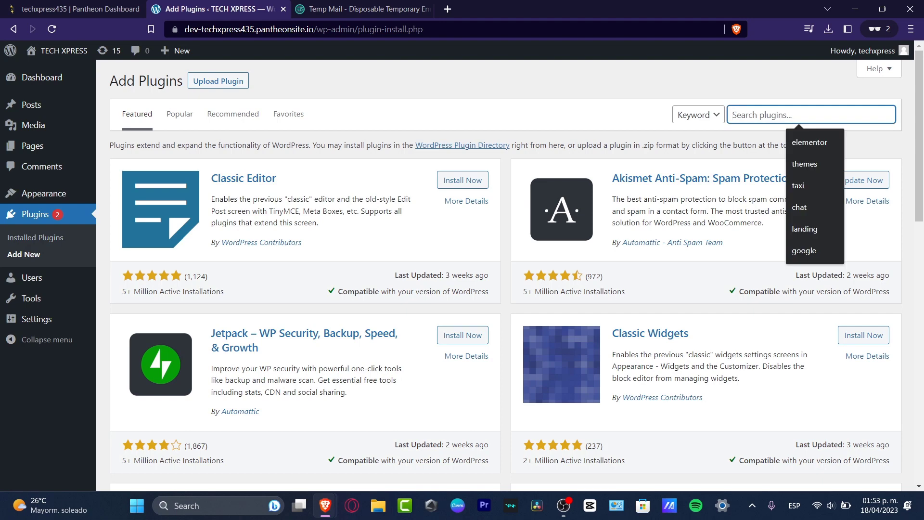
pyautogui.write('g suite')
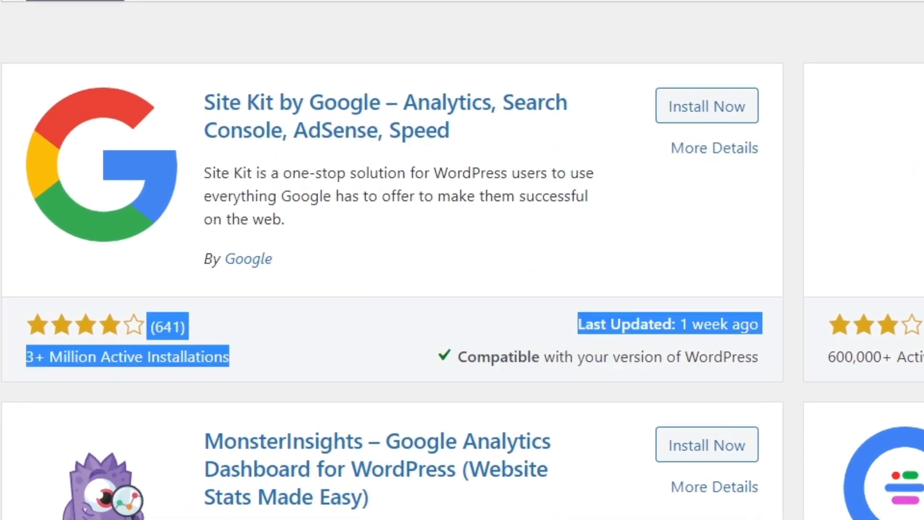
# - Install and activate Site Kit by Google
pyautogui.click(318, 346)
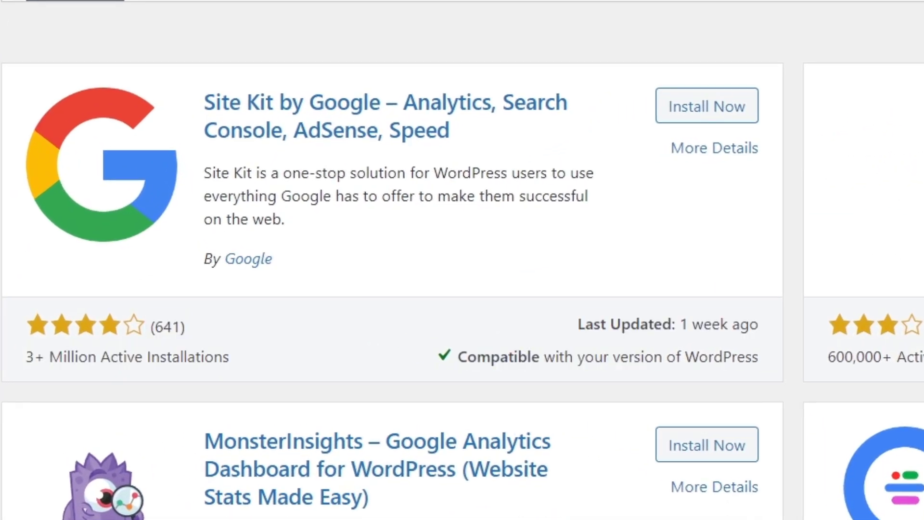
pyautogui.click(707, 106)
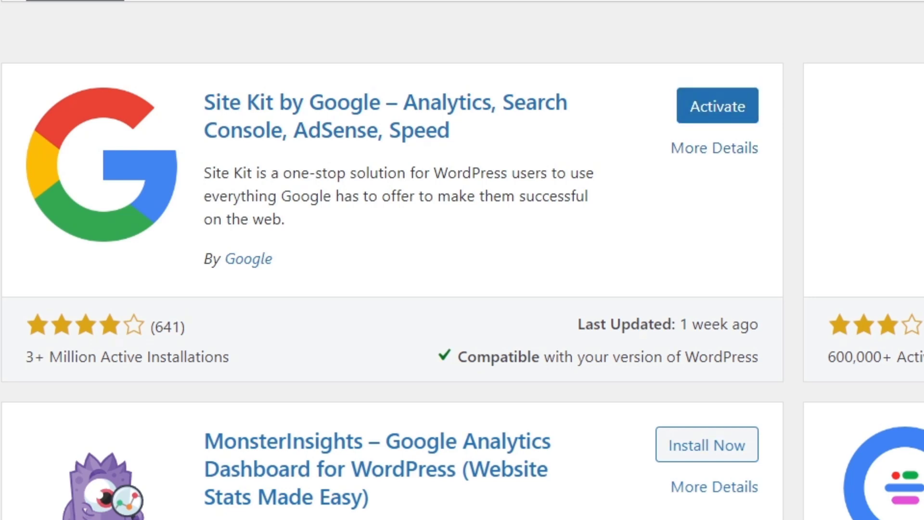
pyautogui.click(718, 106)
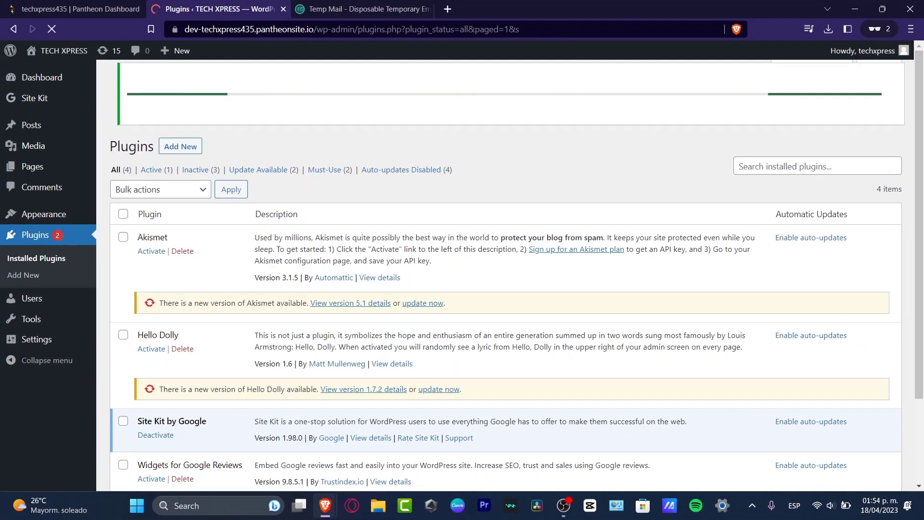
# - Activate Widgets for Google Reviews in the installed plugins list
pyautogui.scroll(-3, 505, 276)
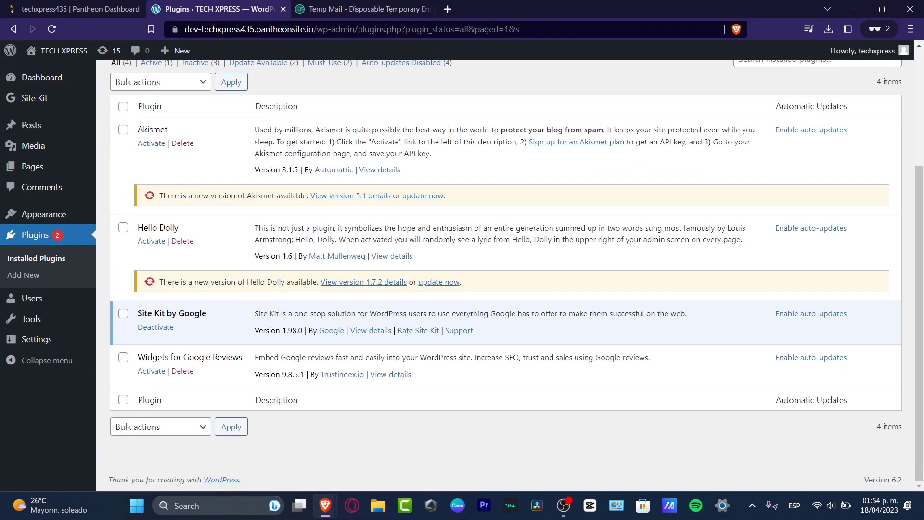
pyautogui.moveTo(158, 357); pyautogui.dragTo(242, 357)
pyautogui.click(242, 358)
pyautogui.click(151, 371)
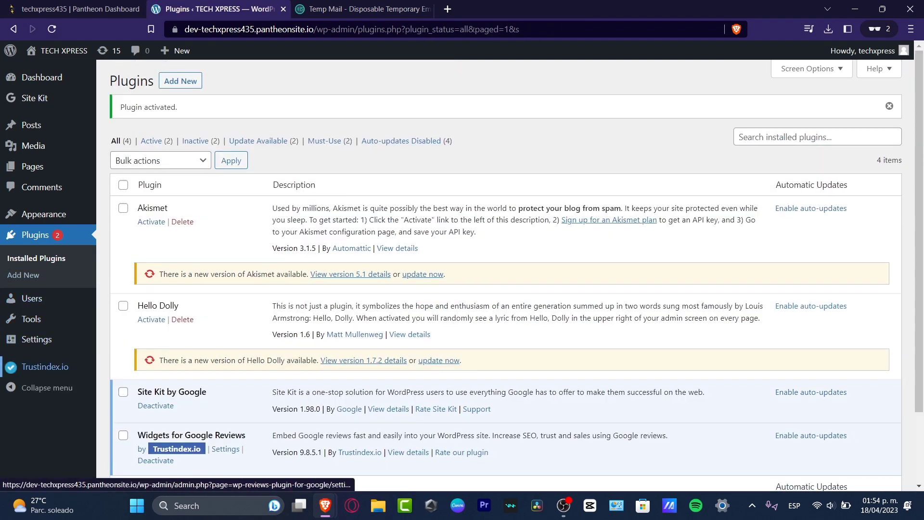
# - Open the Trustindex.io settings and scroll through the example review slider widgets
pyautogui.click(45, 366)
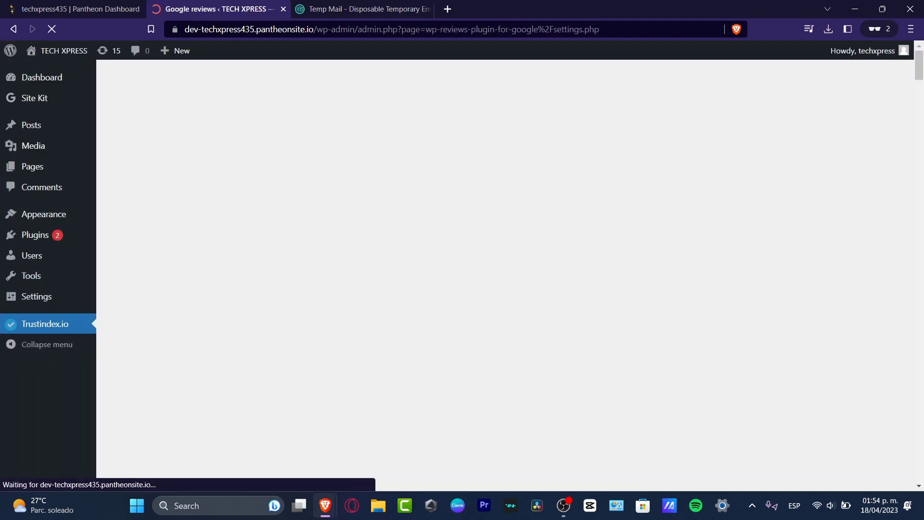
pyautogui.scroll(-8, 471, 274)
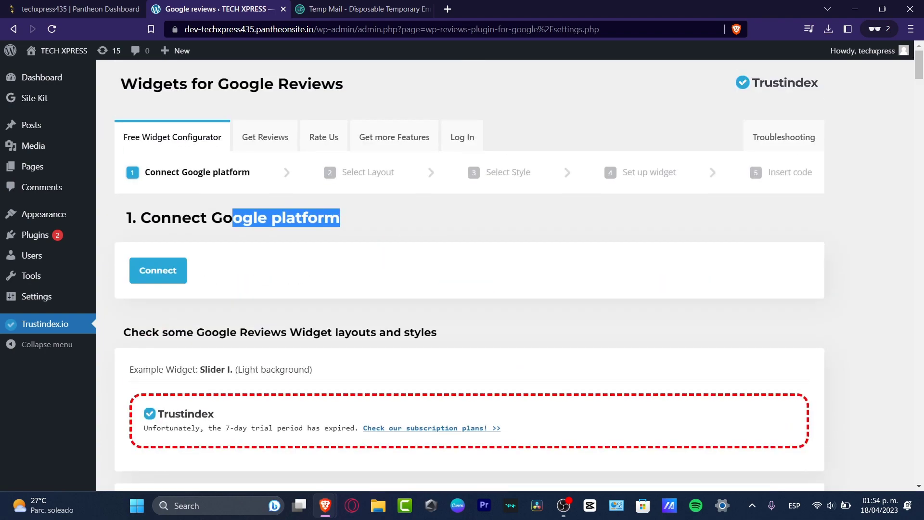
pyautogui.scroll(-6, 469, 275)
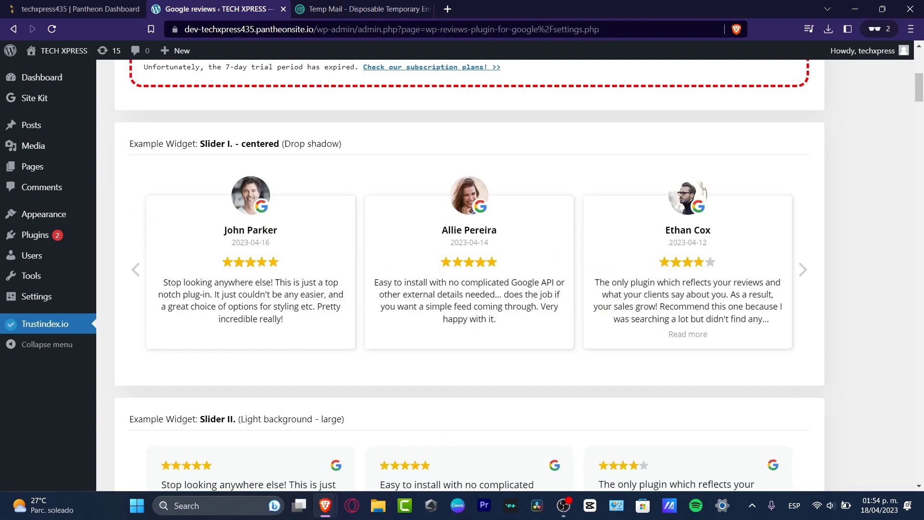
pyautogui.scroll(-4, 337, 274)
pyautogui.moveTo(29, 255)
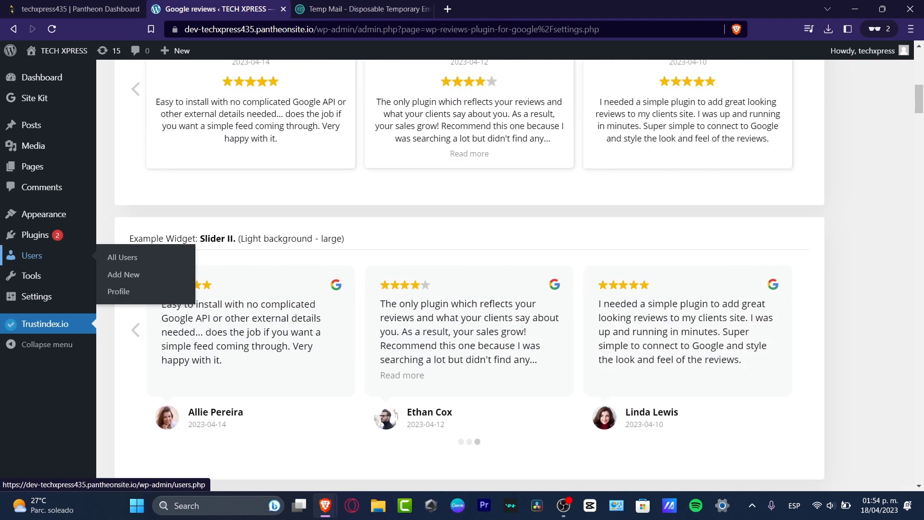
# - Install the Classic Editor plugin from Add Plugins
pyautogui.moveTo(34, 234)
pyautogui.click(124, 254)
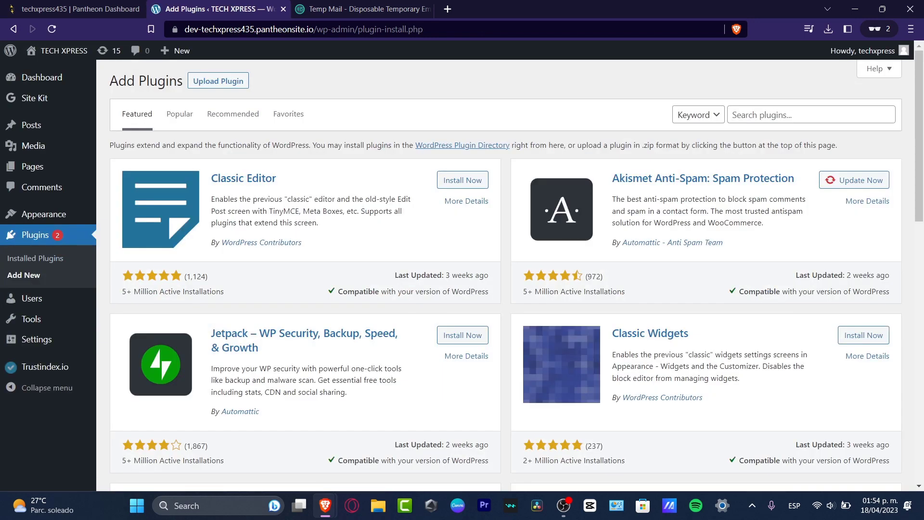
pyautogui.click(463, 180)
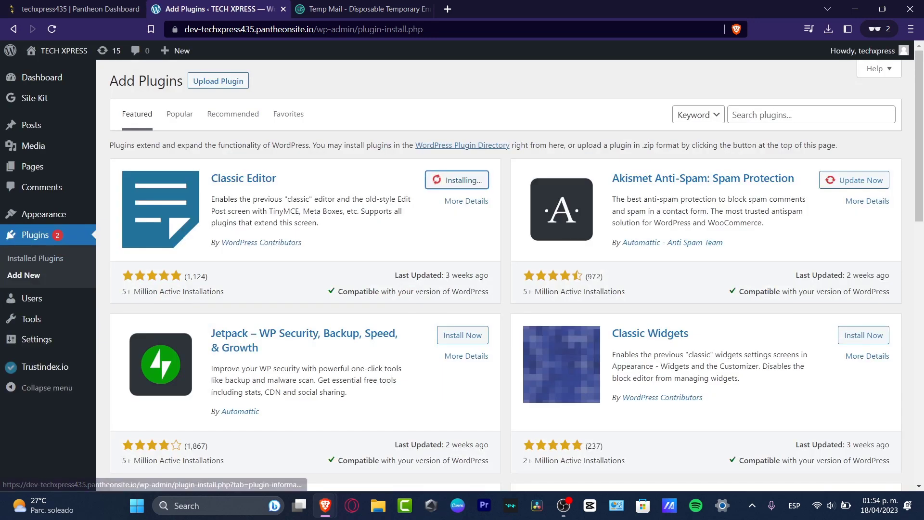
pyautogui.scroll(-3, 462, 180)
pyautogui.scroll(3, 506, 274)
# - Search plugins for 'landing pag', then install and activate LightStart
pyautogui.click(801, 115)
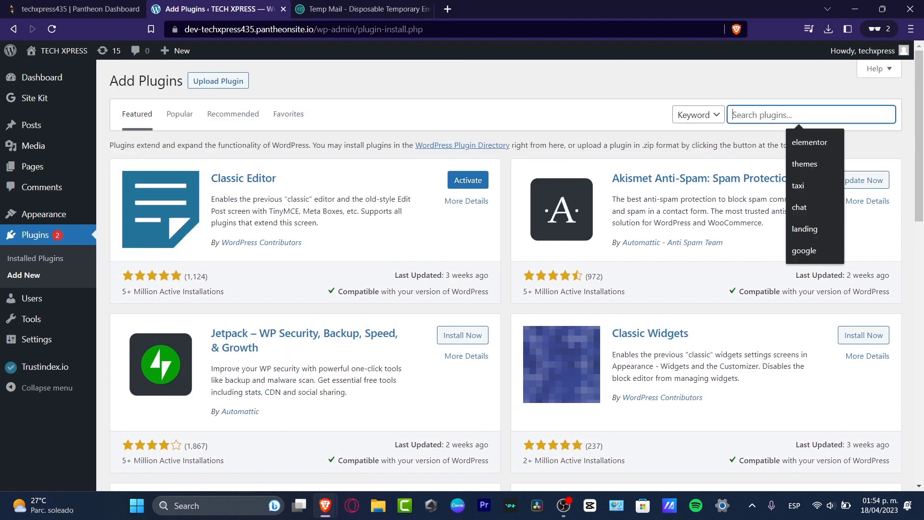
pyautogui.write('landing page')
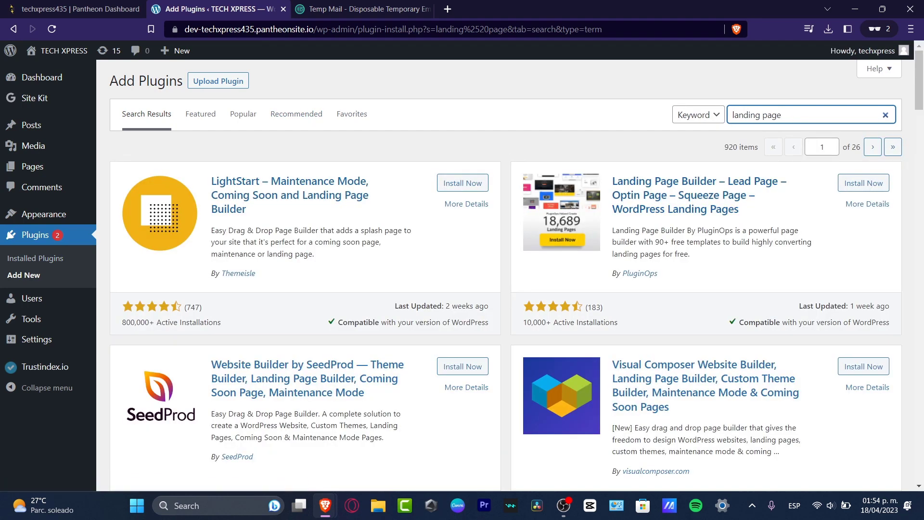
pyautogui.click(463, 183)
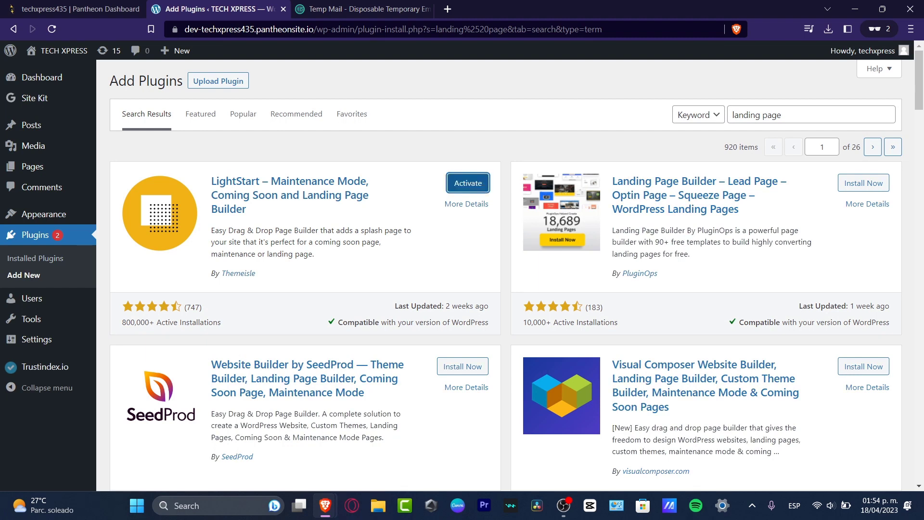
pyautogui.click(467, 184)
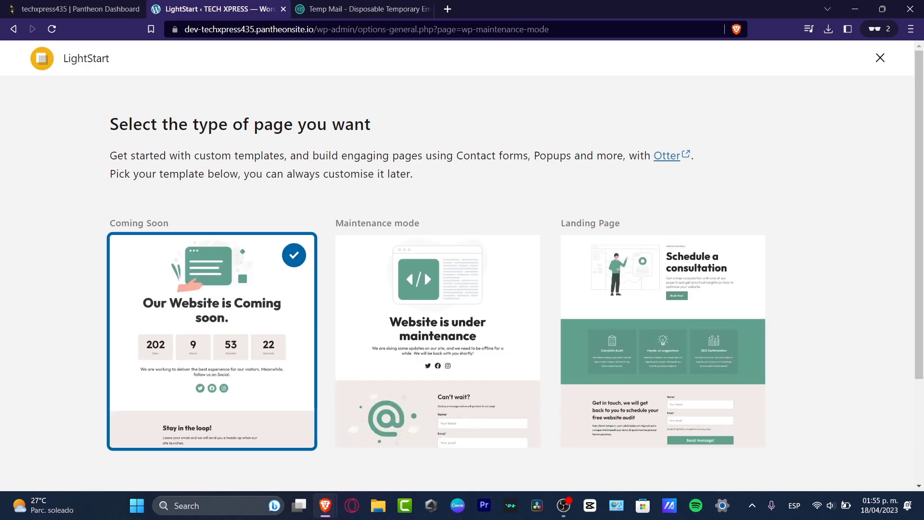
# - Build a page from LightStart's Landing Page template, skip the newsletter signup, and view it
pyautogui.scroll(-3, 663, 269)
pyautogui.click(663, 207)
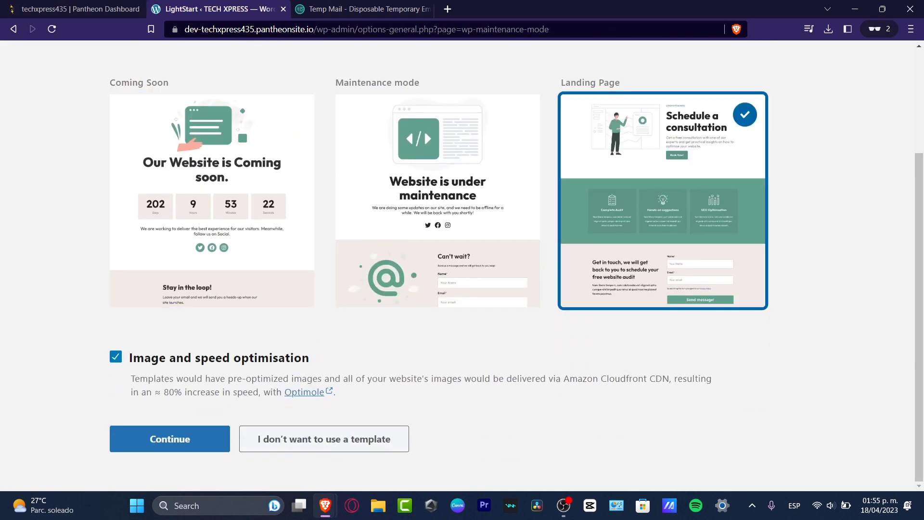
pyautogui.click(169, 439)
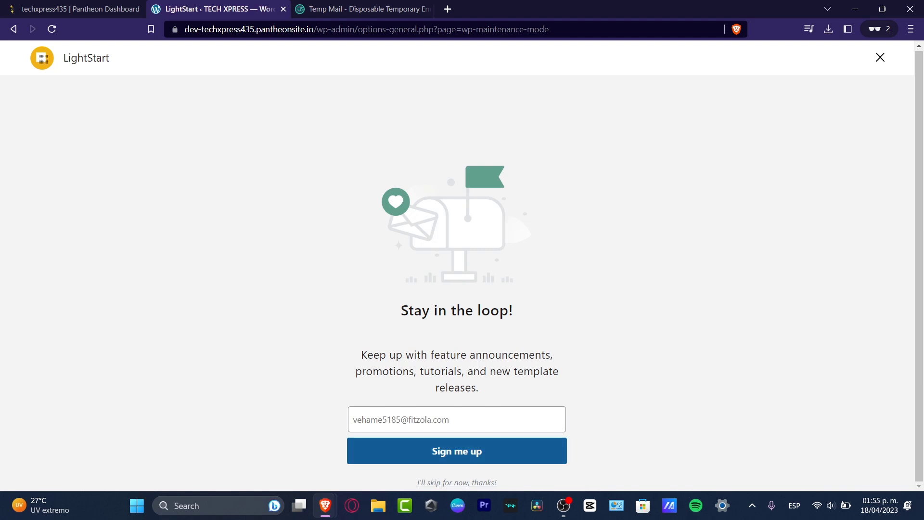
pyautogui.click(457, 483)
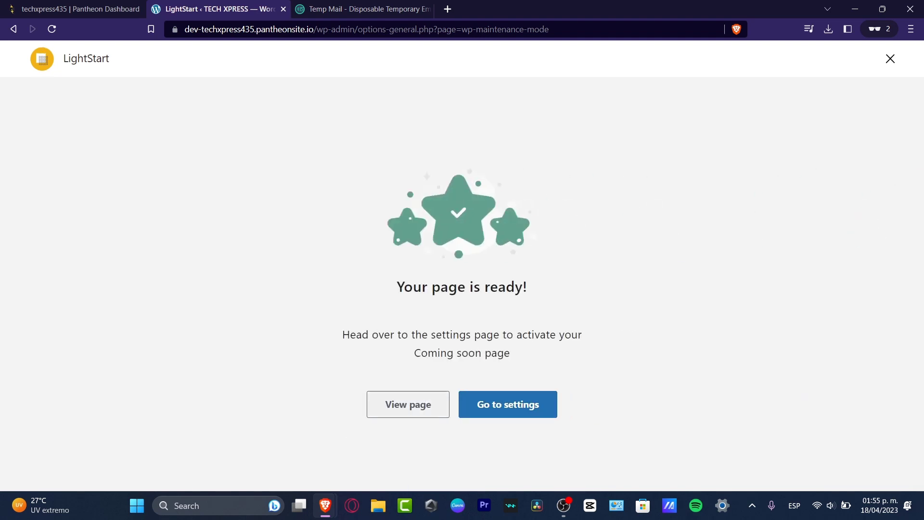
pyautogui.click(409, 405)
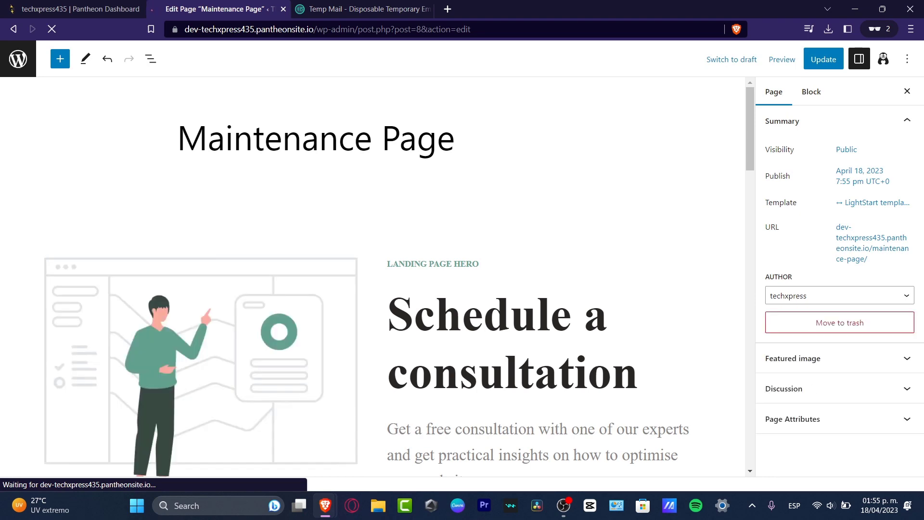
# - Retitle the landing page to 'Tech Express Videos' and save the update with Ctrl+S
pyautogui.scroll(-3, 372, 277)
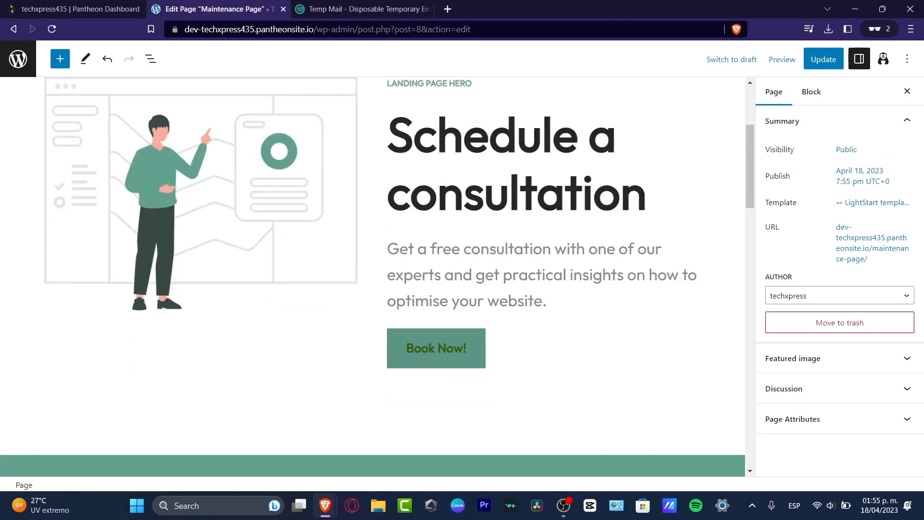
pyautogui.scroll(-15, 372, 277)
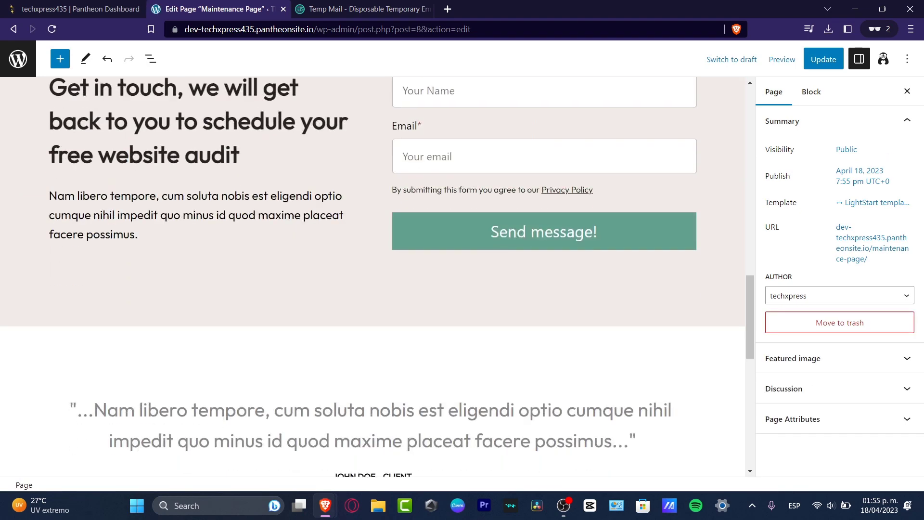
pyautogui.scroll(-9, 372, 277)
pyautogui.scroll(6, 373, 277)
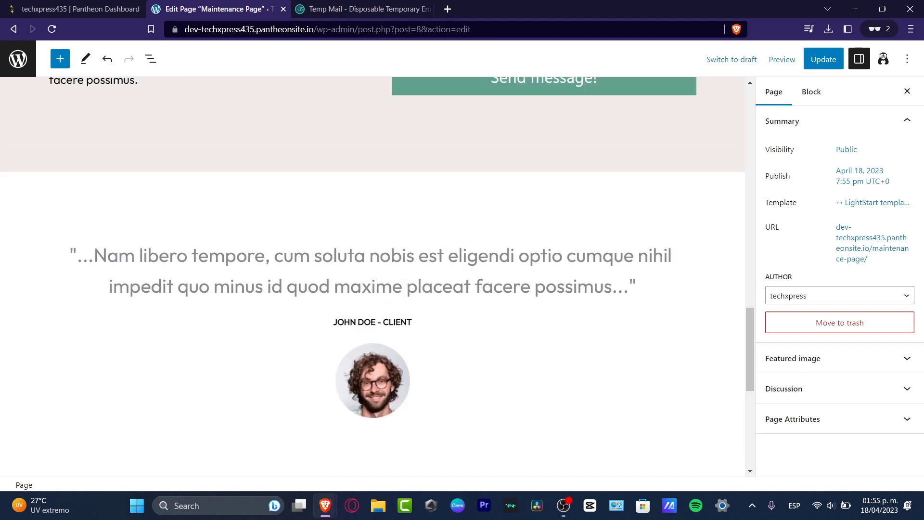
pyautogui.scroll(-5, 372, 277)
pyautogui.scroll(5, 373, 277)
pyautogui.scroll(20, 373, 277)
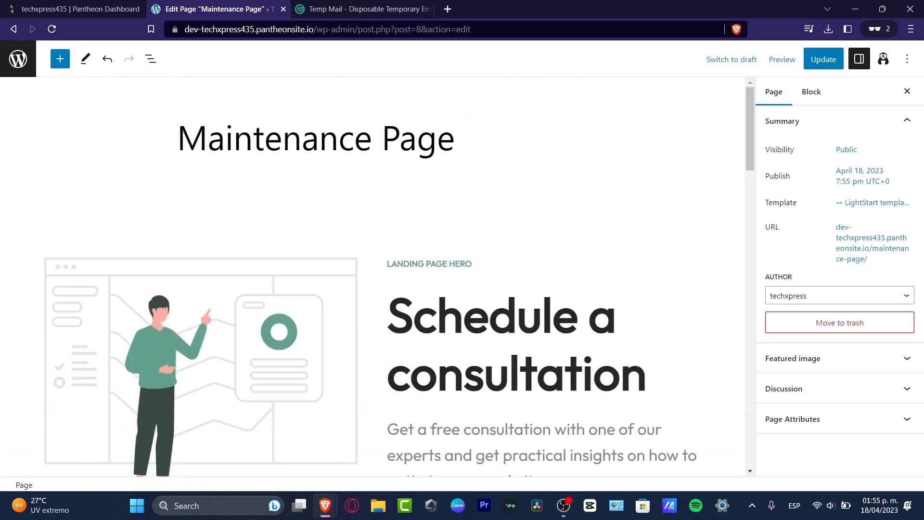
pyautogui.hotkey('ctrl', 'a')
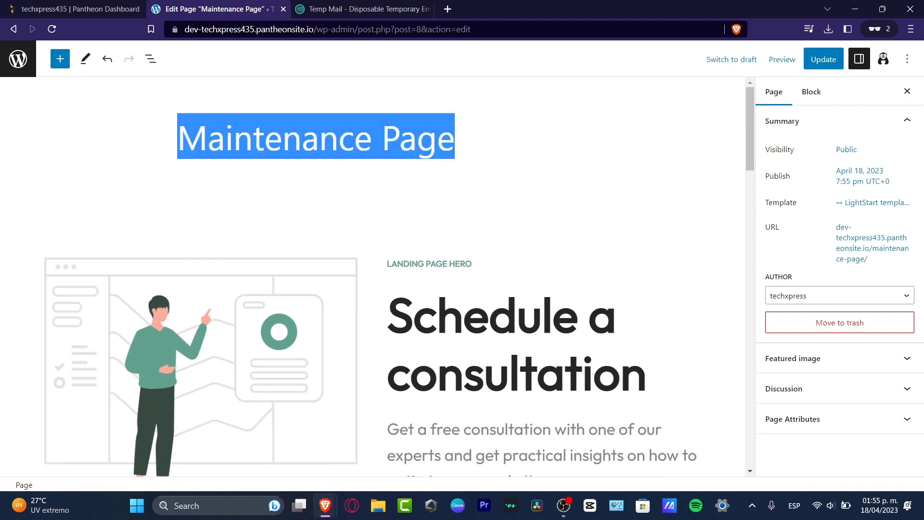
pyautogui.write('Tech Expres')
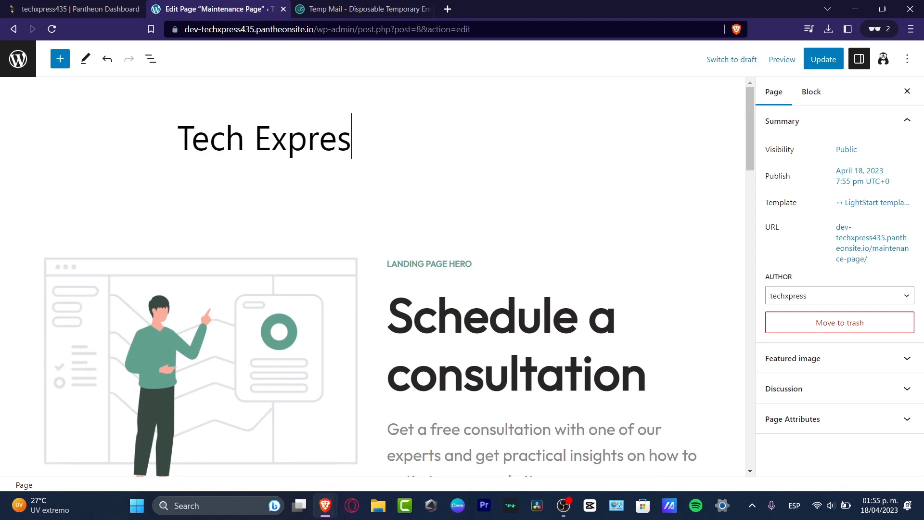
pyautogui.write('s Videos')
pyautogui.hotkey('ctrl', 's')
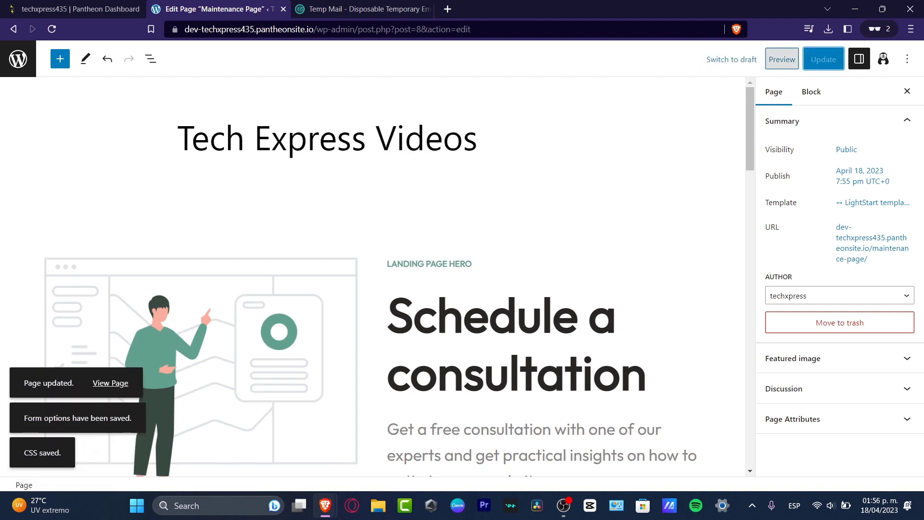
# - Preview the Tech Express Videos page in a new tab, then return to the Pantheon Dashboard
pyautogui.click(783, 59)
pyautogui.click(697, 168)
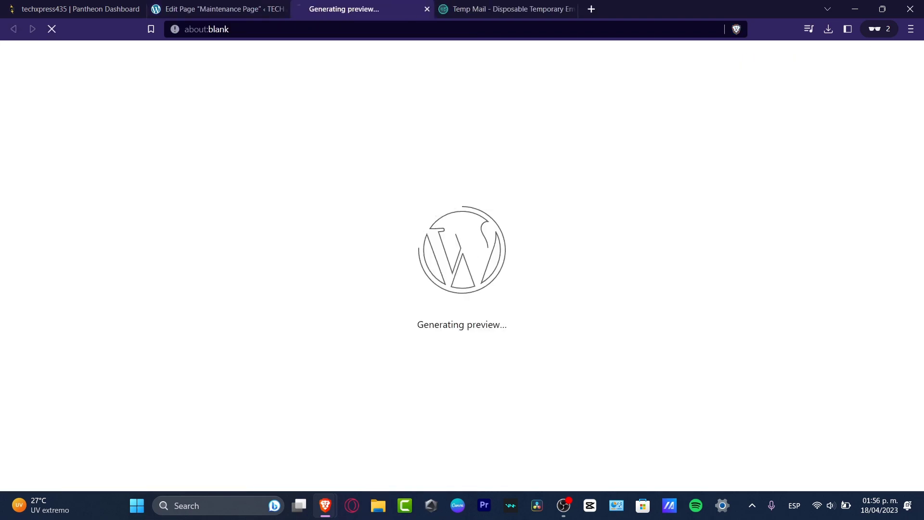
pyautogui.scroll(-4, 457, 274)
pyautogui.scroll(-15, 457, 274)
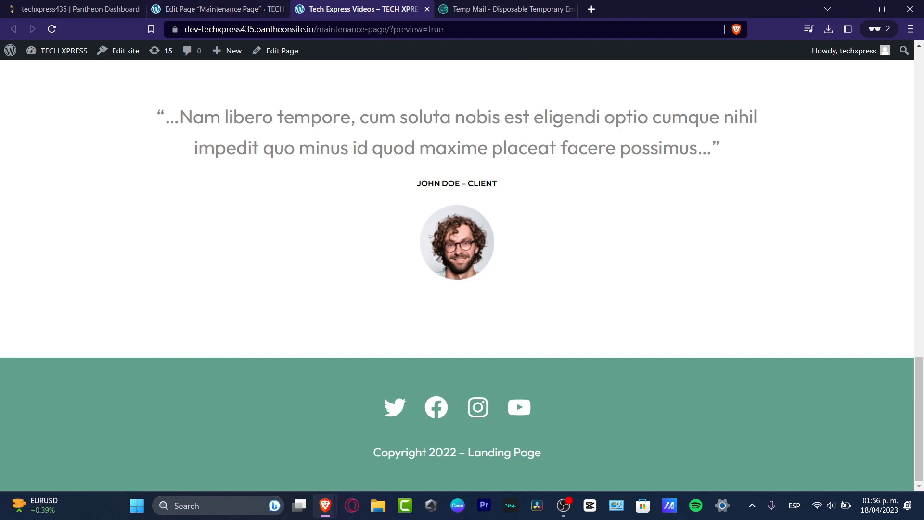
pyautogui.scroll(15, 462, 275)
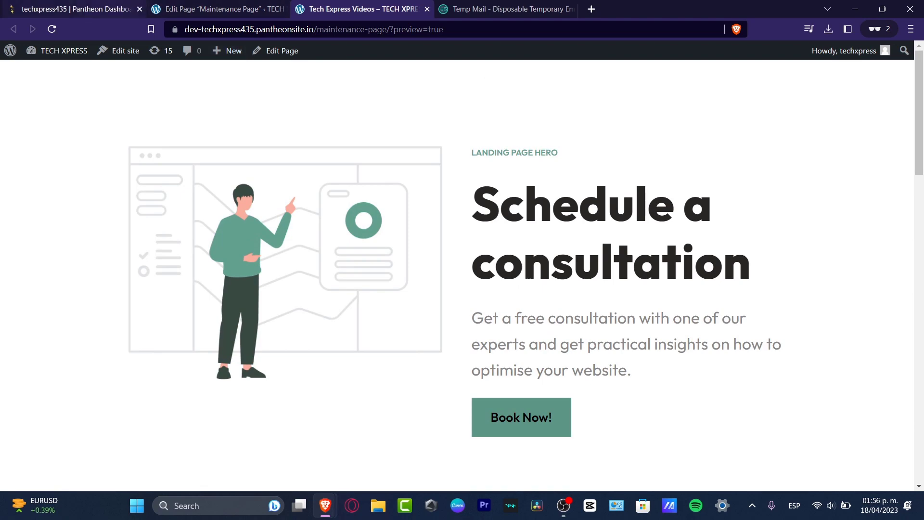
pyautogui.hotkey('ctrl', 'shift', 'Tab')
pyautogui.hotkey('ctrl', 'shift', 'Tab')
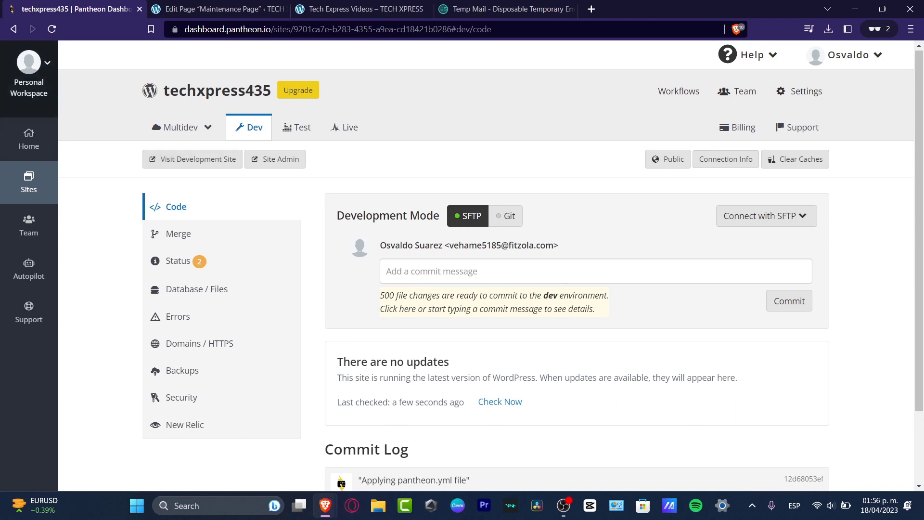
# - Browse the list of workspaces in the Pantheon dashboard
pyautogui.click(29, 67)
pyautogui.moveTo(848, 55)
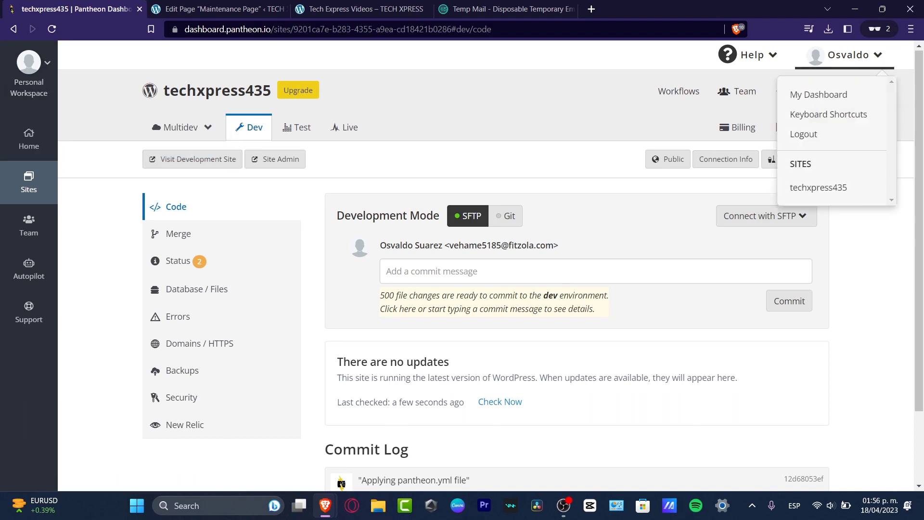
pyautogui.scroll(-2, 486, 269)
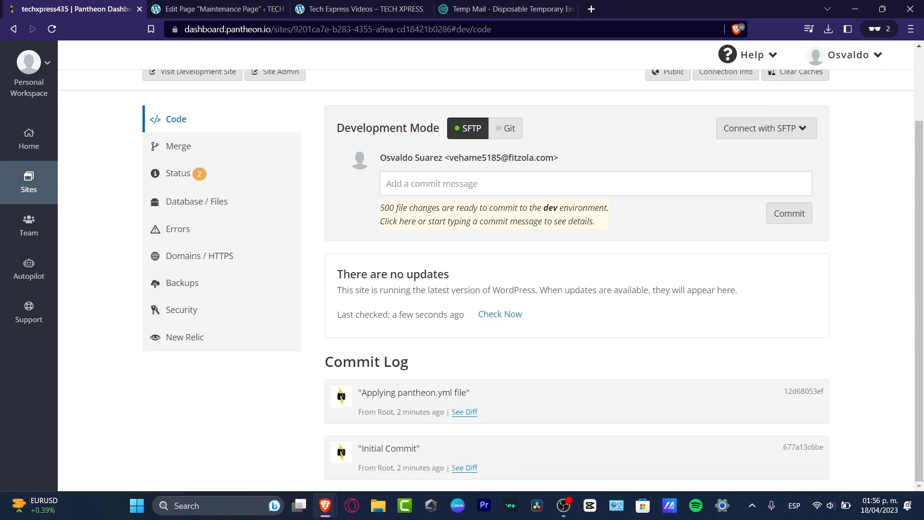
pyautogui.scroll(2, 280, 193)
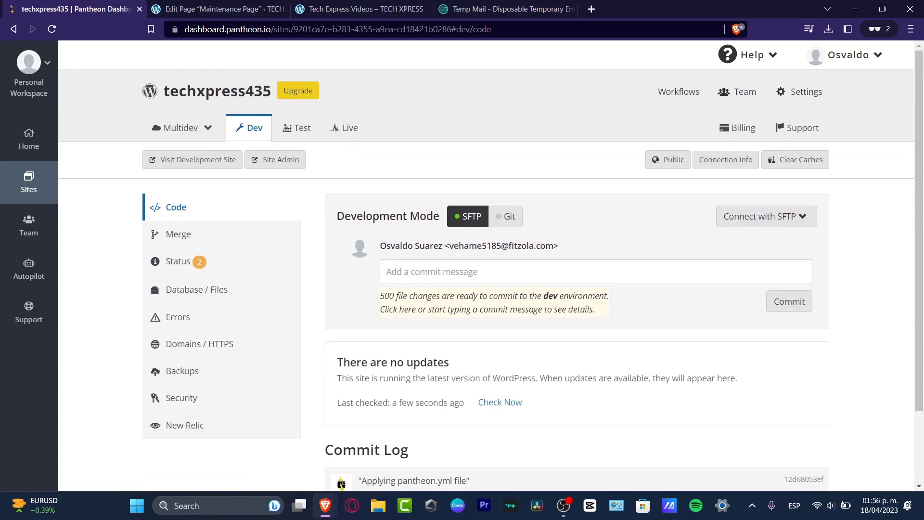
# - From techxpress435's Test environment, upgrade to compare Basic ($41.67/mo), Performance (from $160.42/mo) and Elite plans
pyautogui.click(296, 128)
pyautogui.click(298, 91)
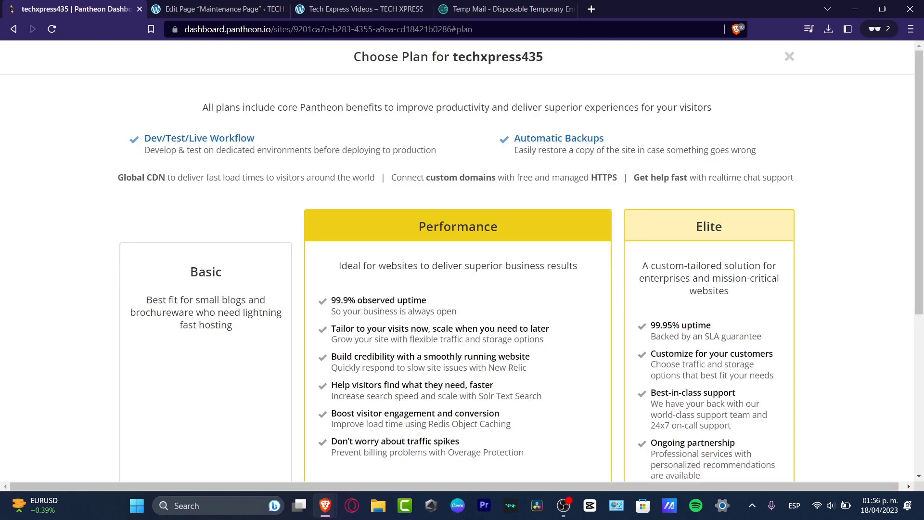
pyautogui.scroll(-4, 462, 260)
pyautogui.scroll(4, 463, 260)
pyautogui.scroll(-4, 462, 260)
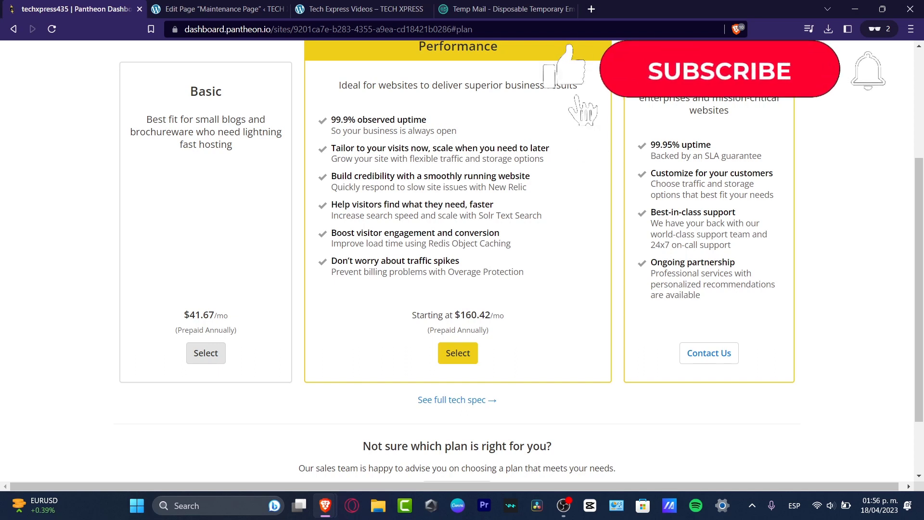
pyautogui.scroll(1, 462, 260)
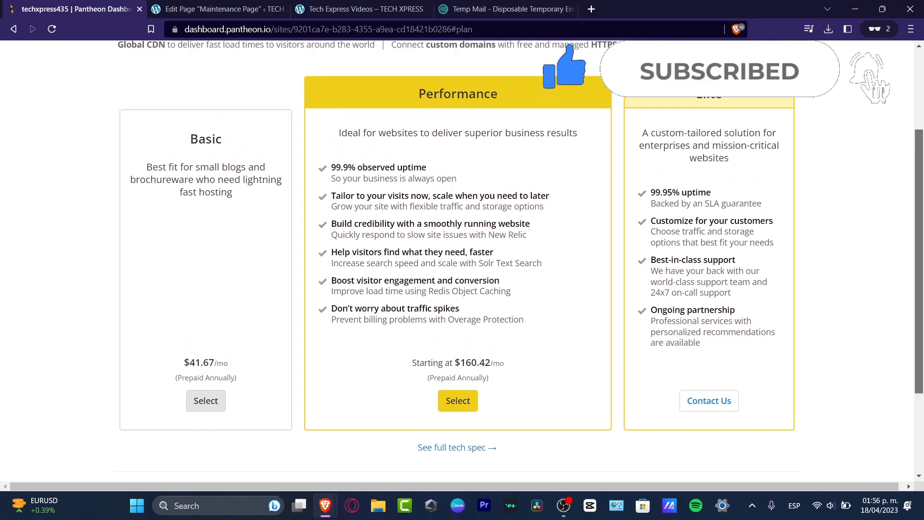
pyautogui.moveTo(919, 264); pyautogui.dragTo(920, 266)
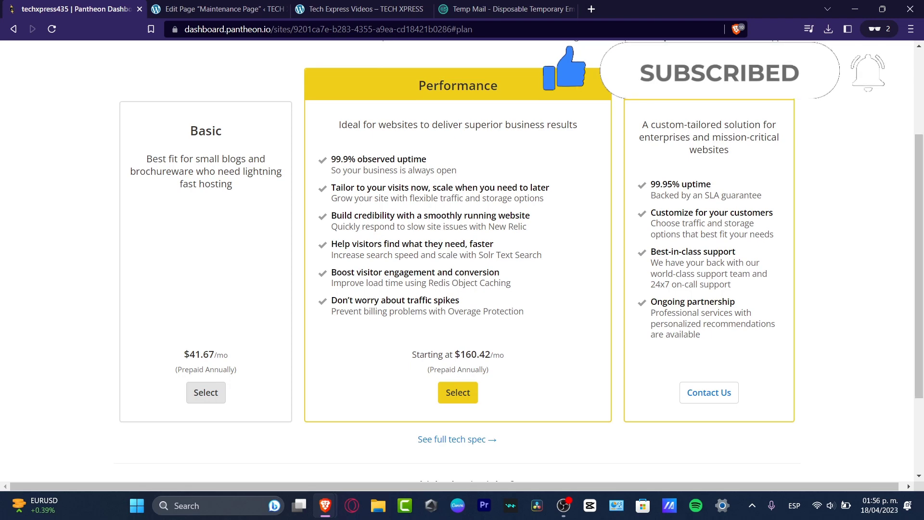